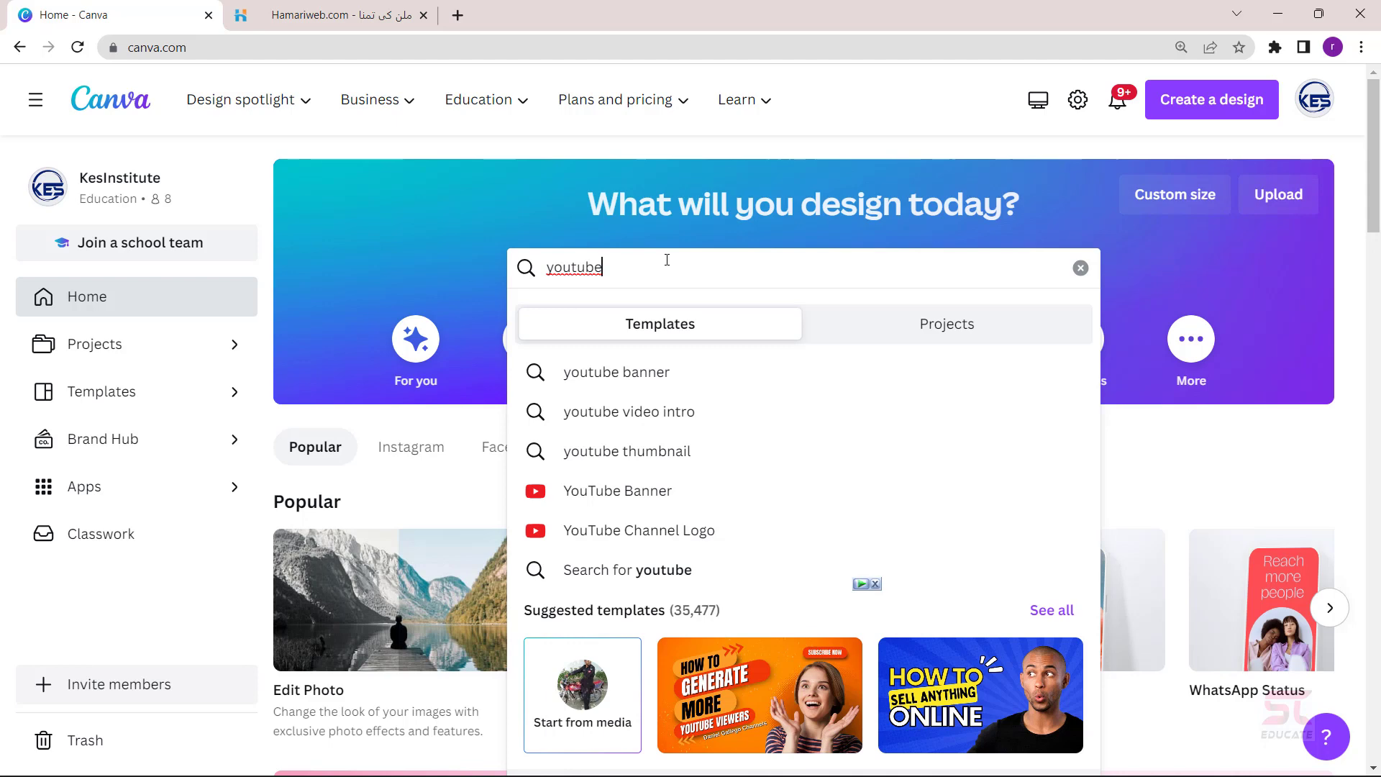
Search the templates for "youtube video" and create a blank video design from the results
text(v)
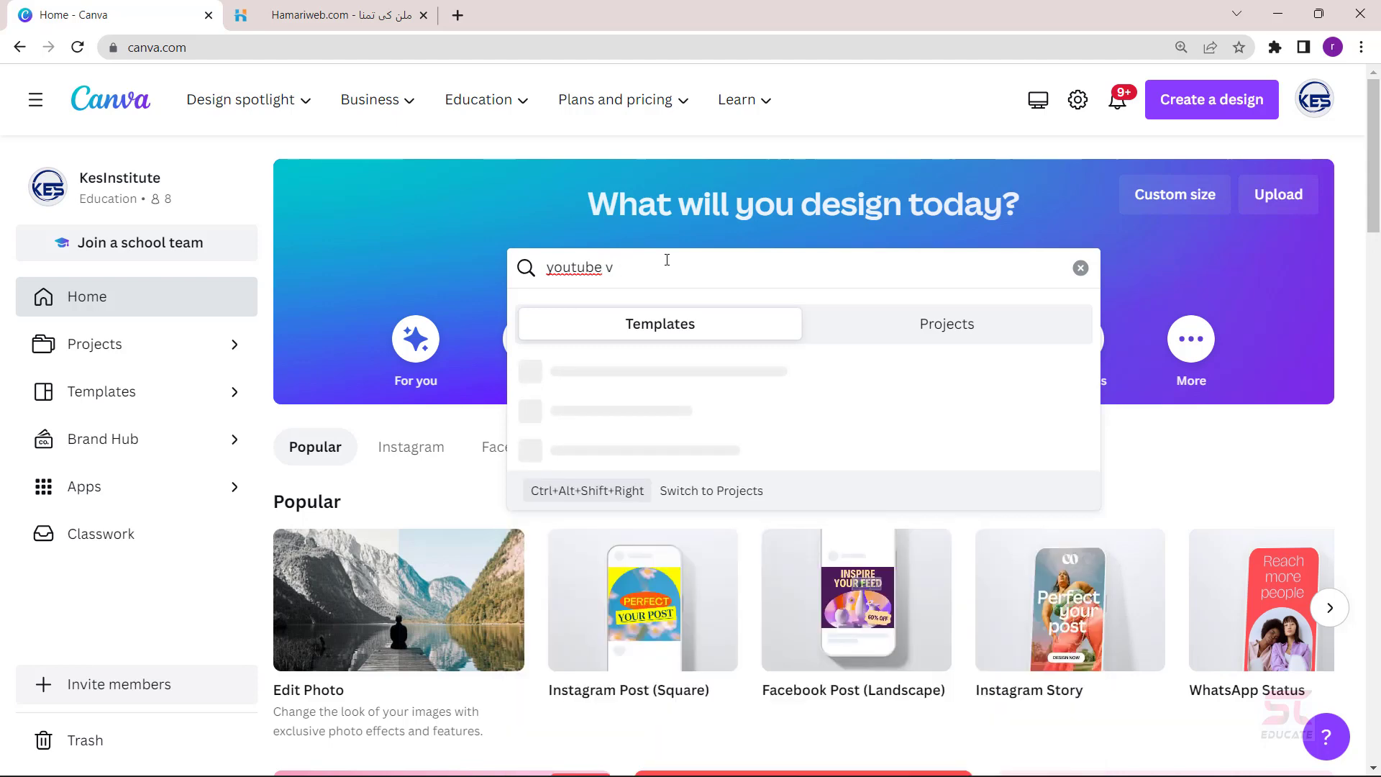
text(uid)
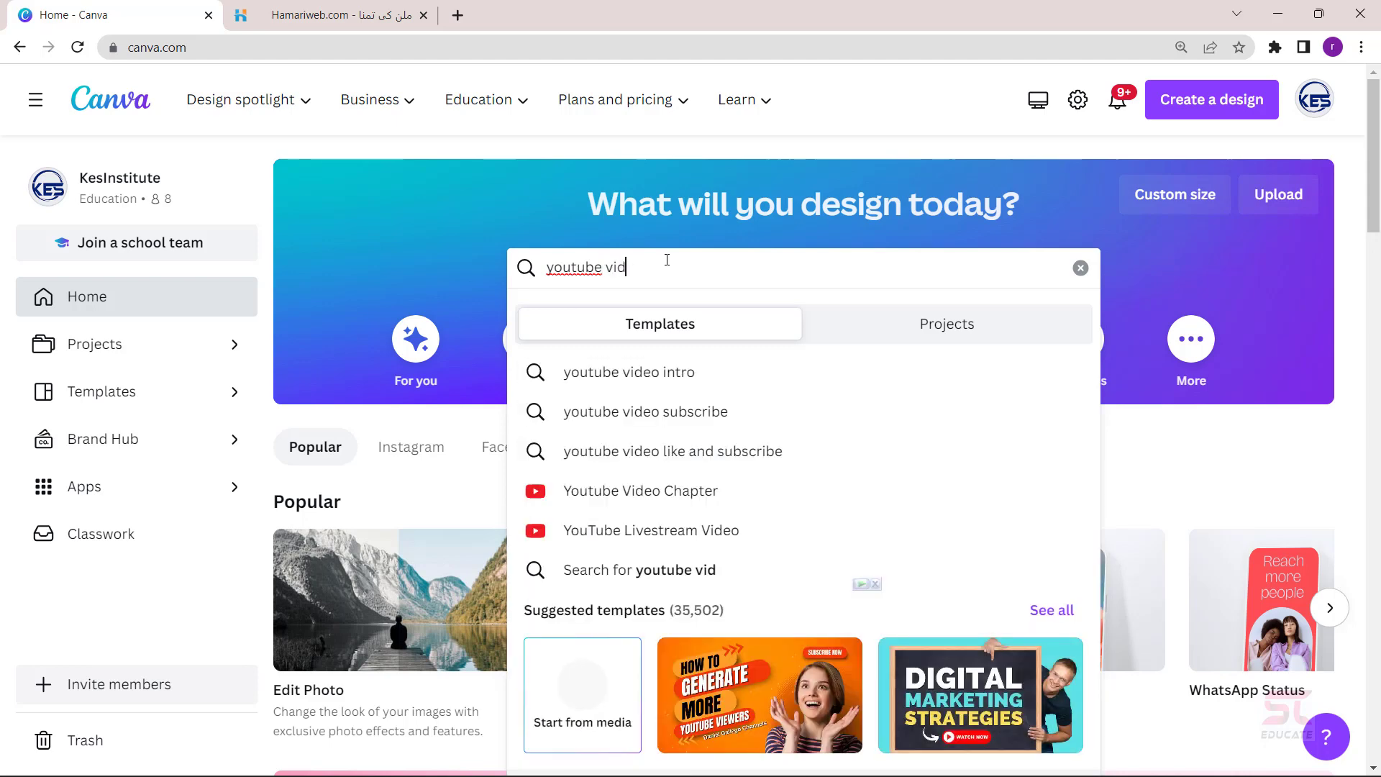
text(eo)
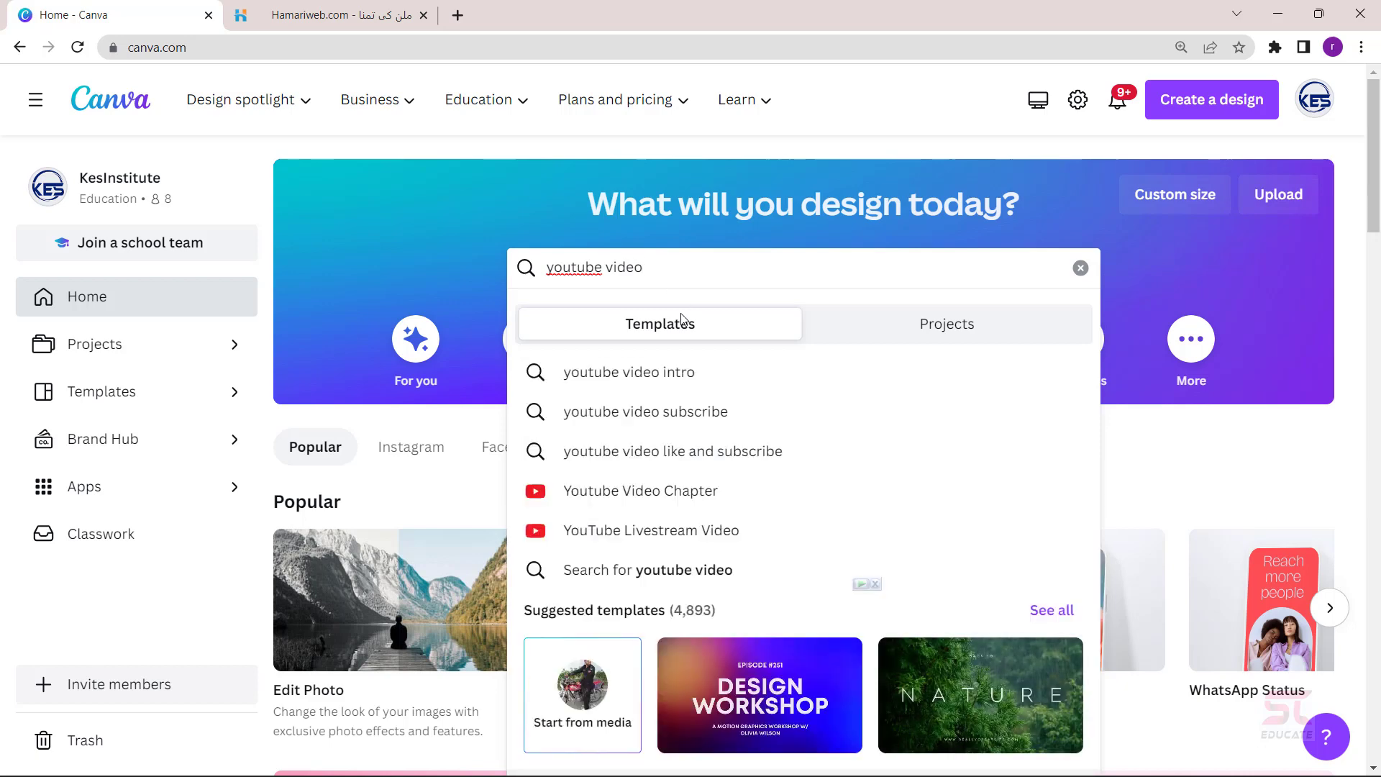
key(Return)
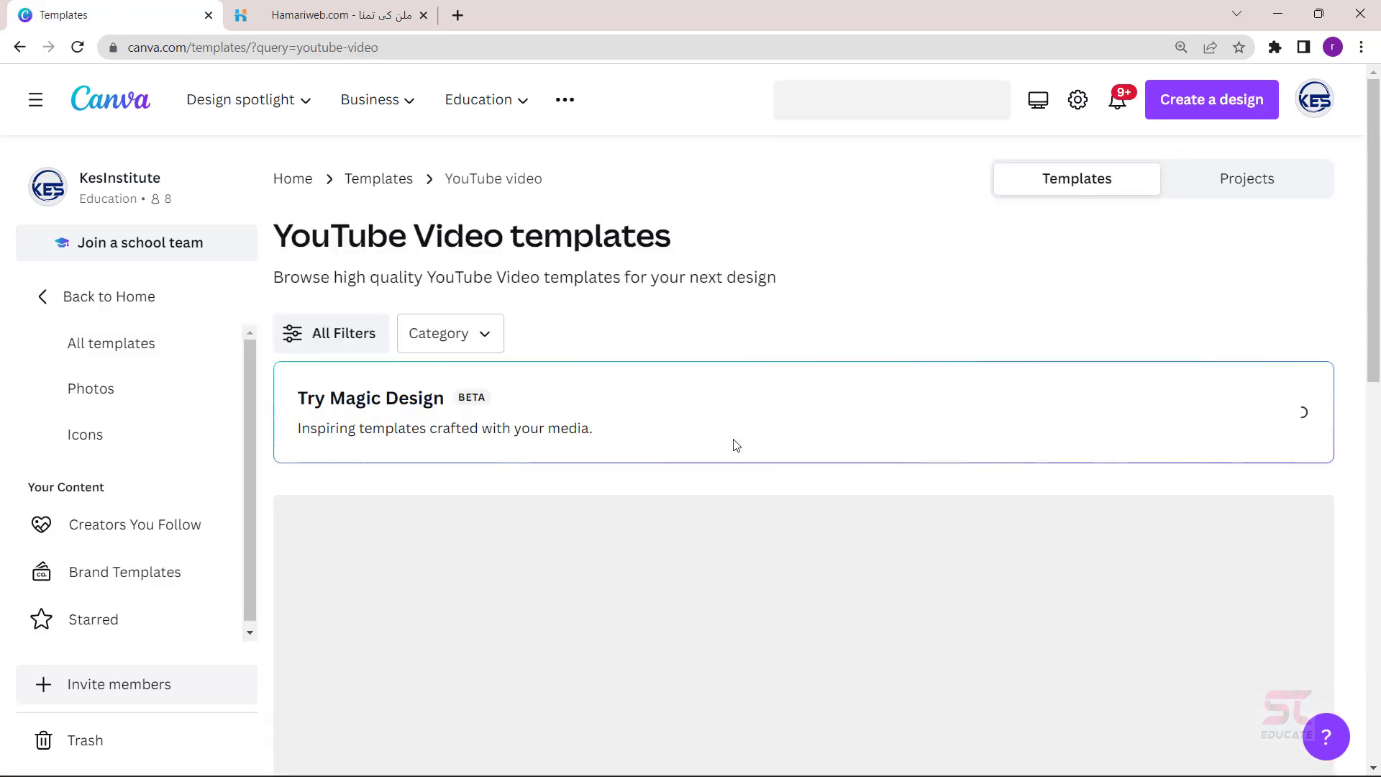
scroll(742, 444, down, 1)
scroll(742, 443, down, 3)
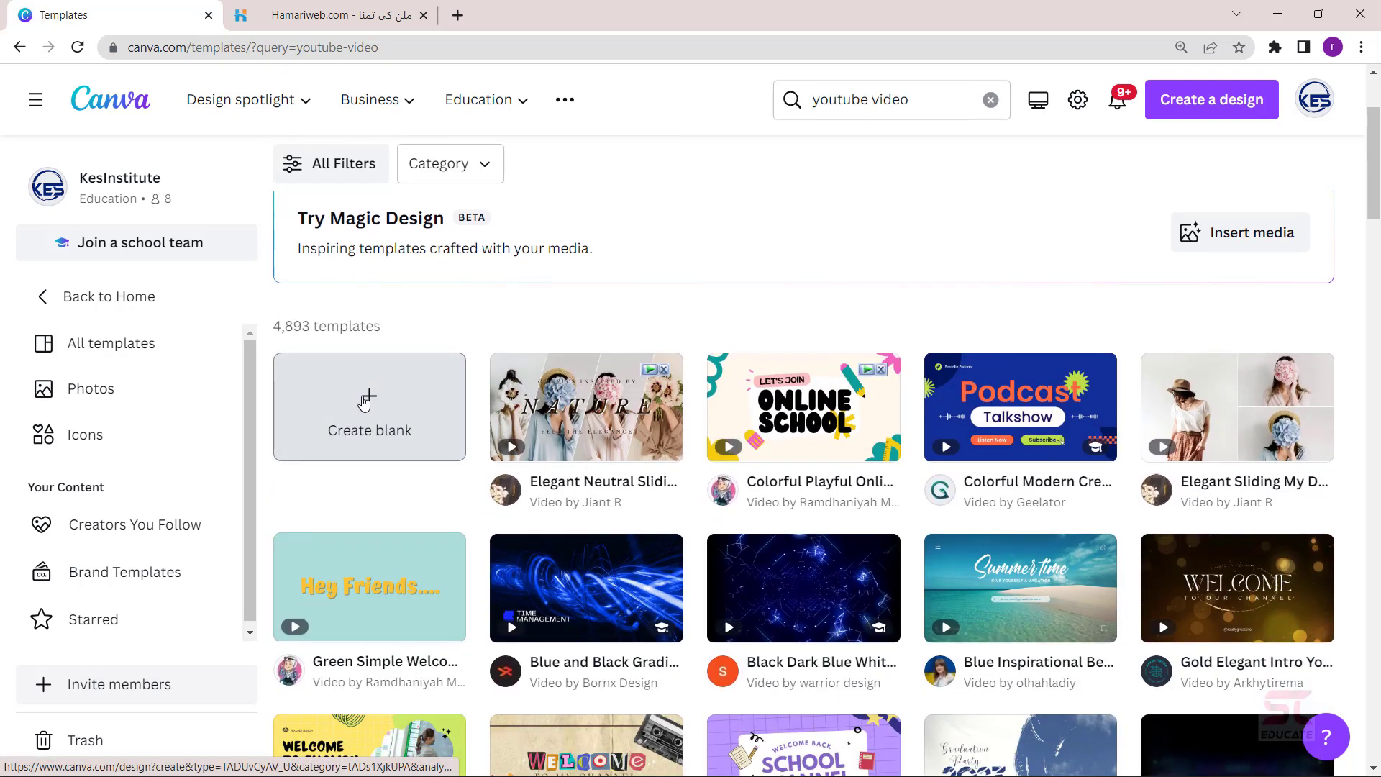
click(373, 403)
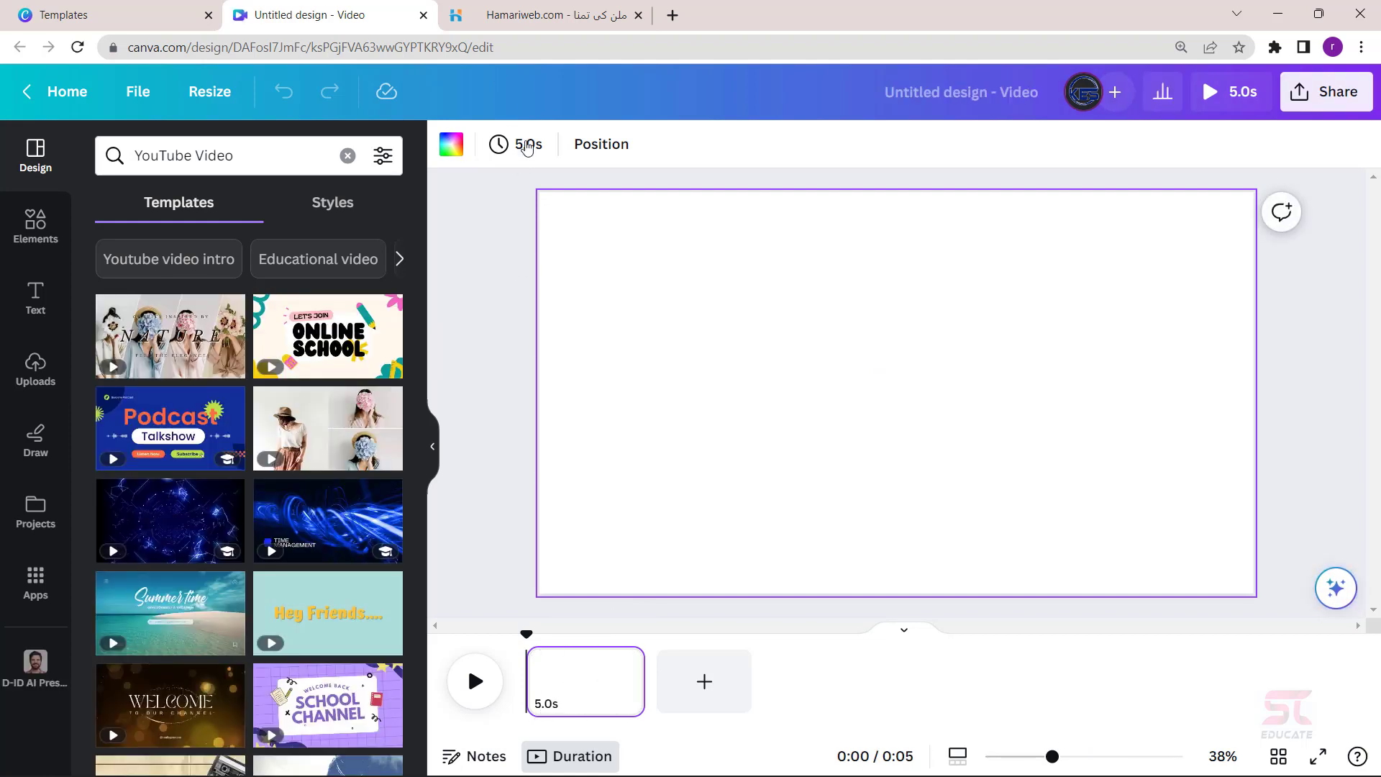
click(528, 145)
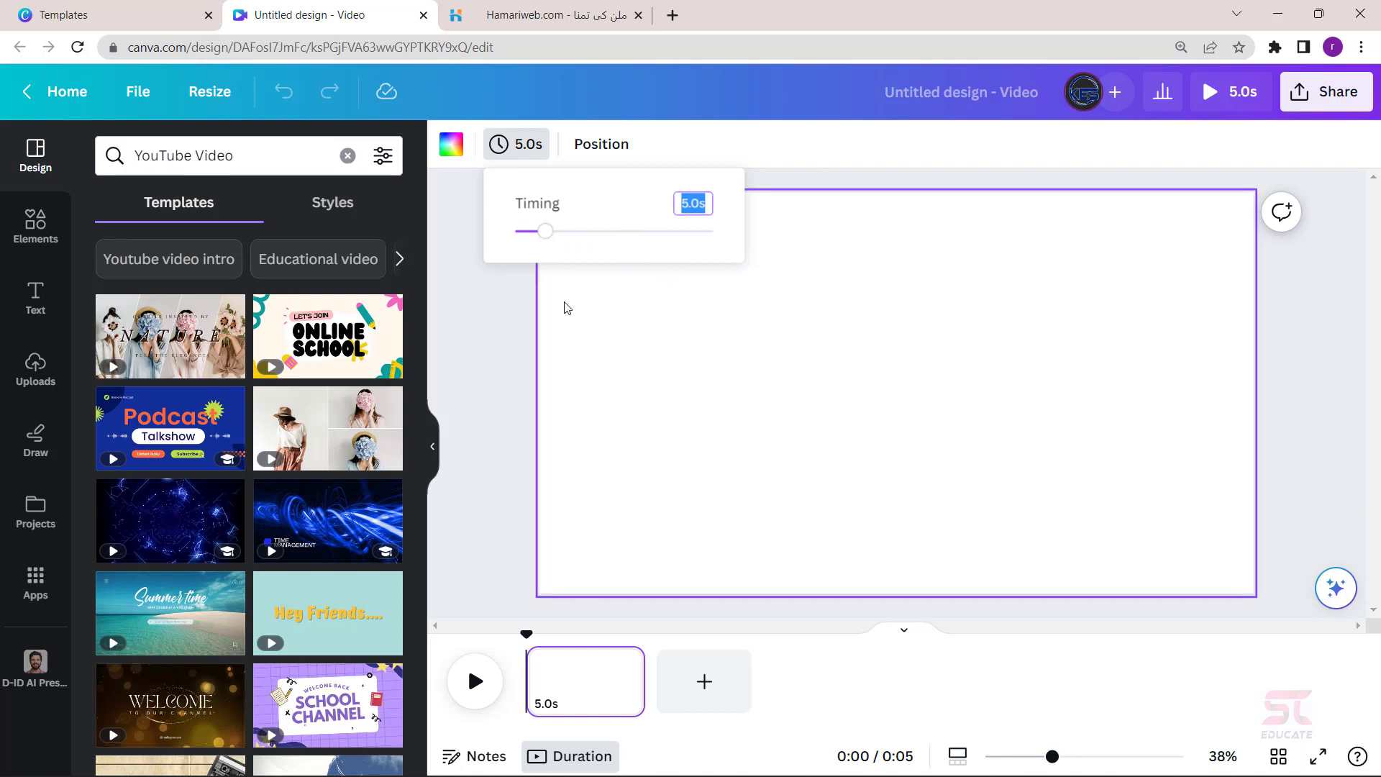
click(508, 304)
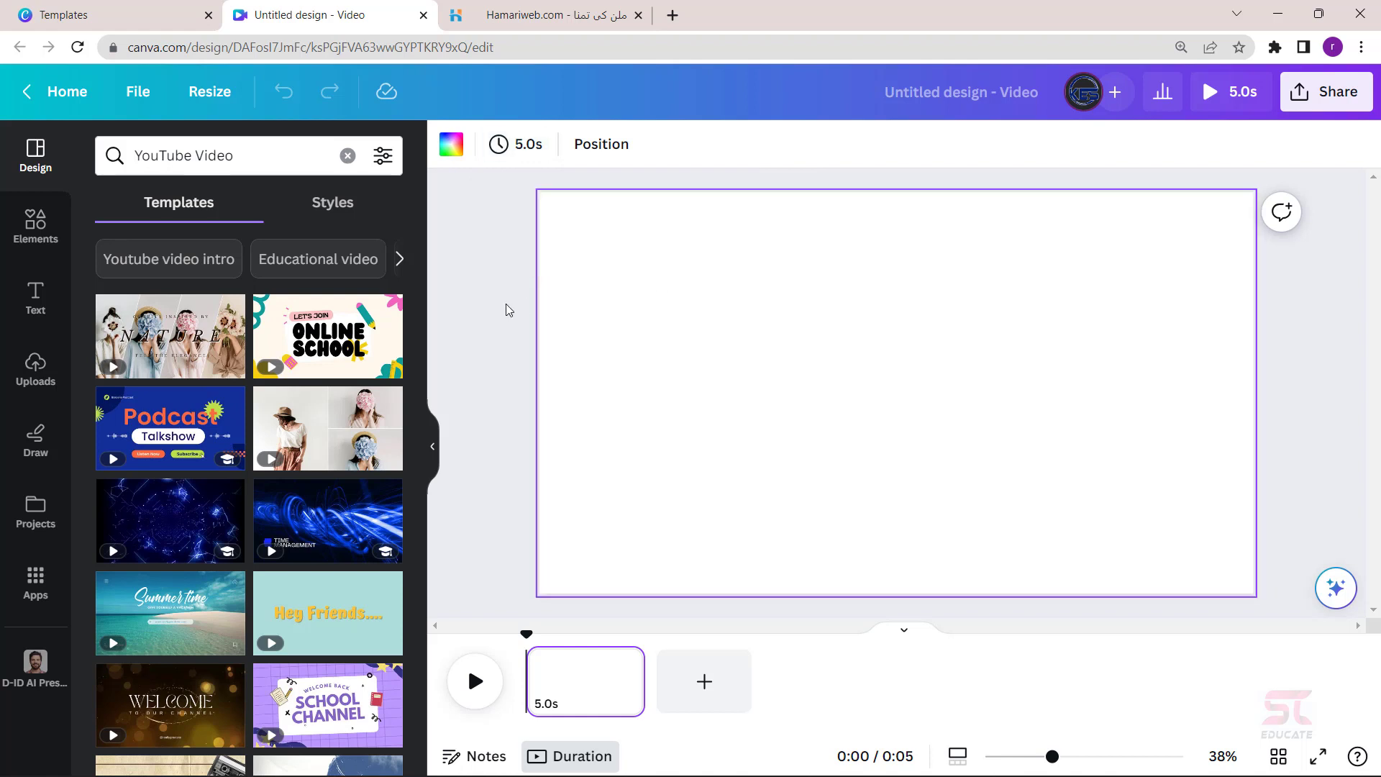
Find the 15-second clip of rain and green leaves among the "nature background" videos and set it as the page background
click(36, 225)
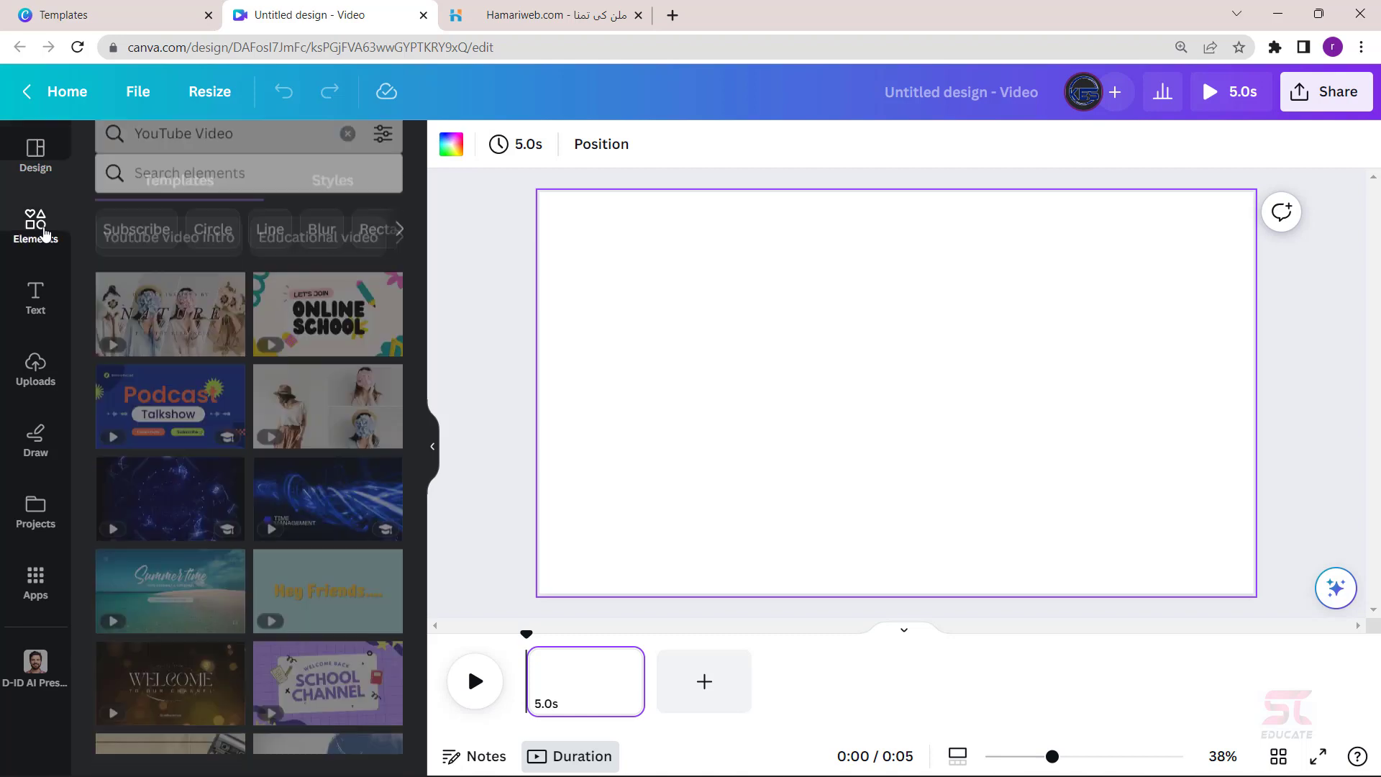
click(193, 155)
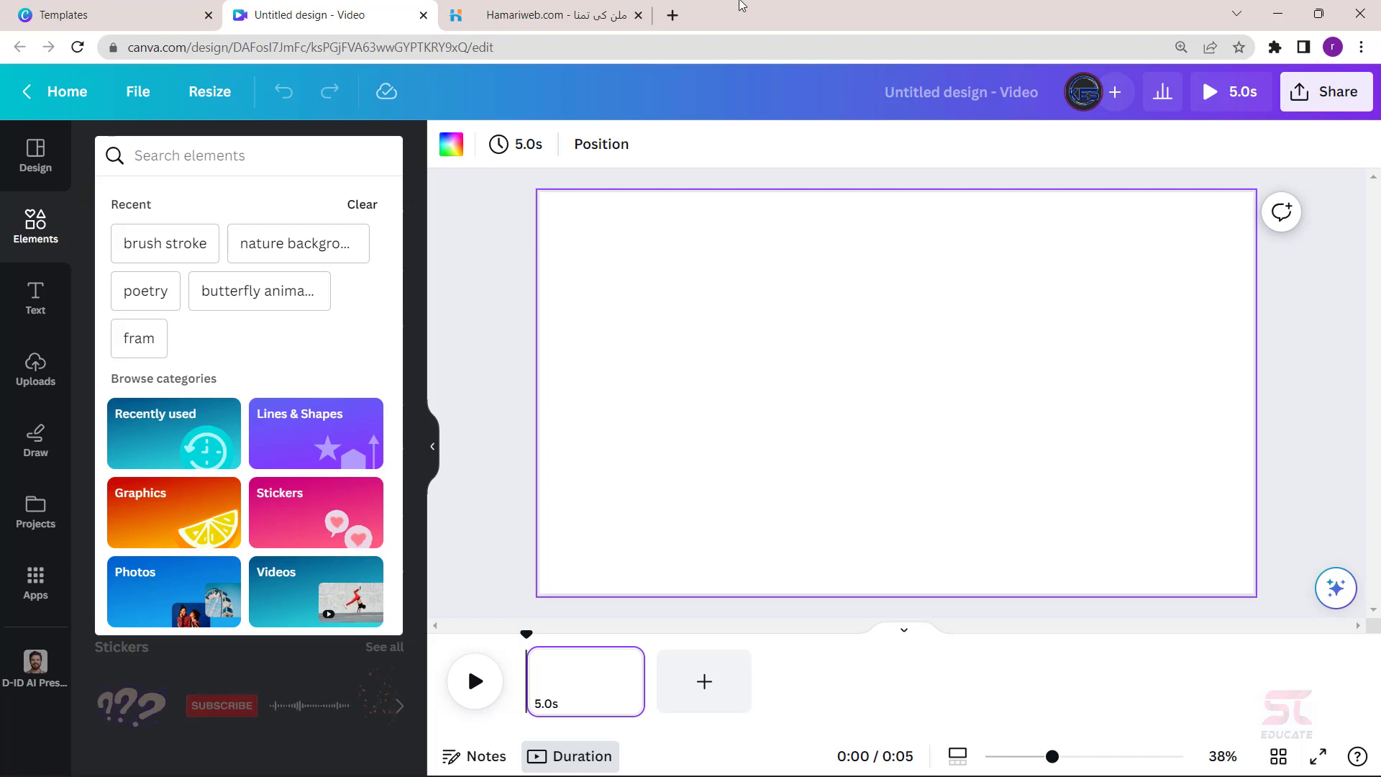
text(nature)
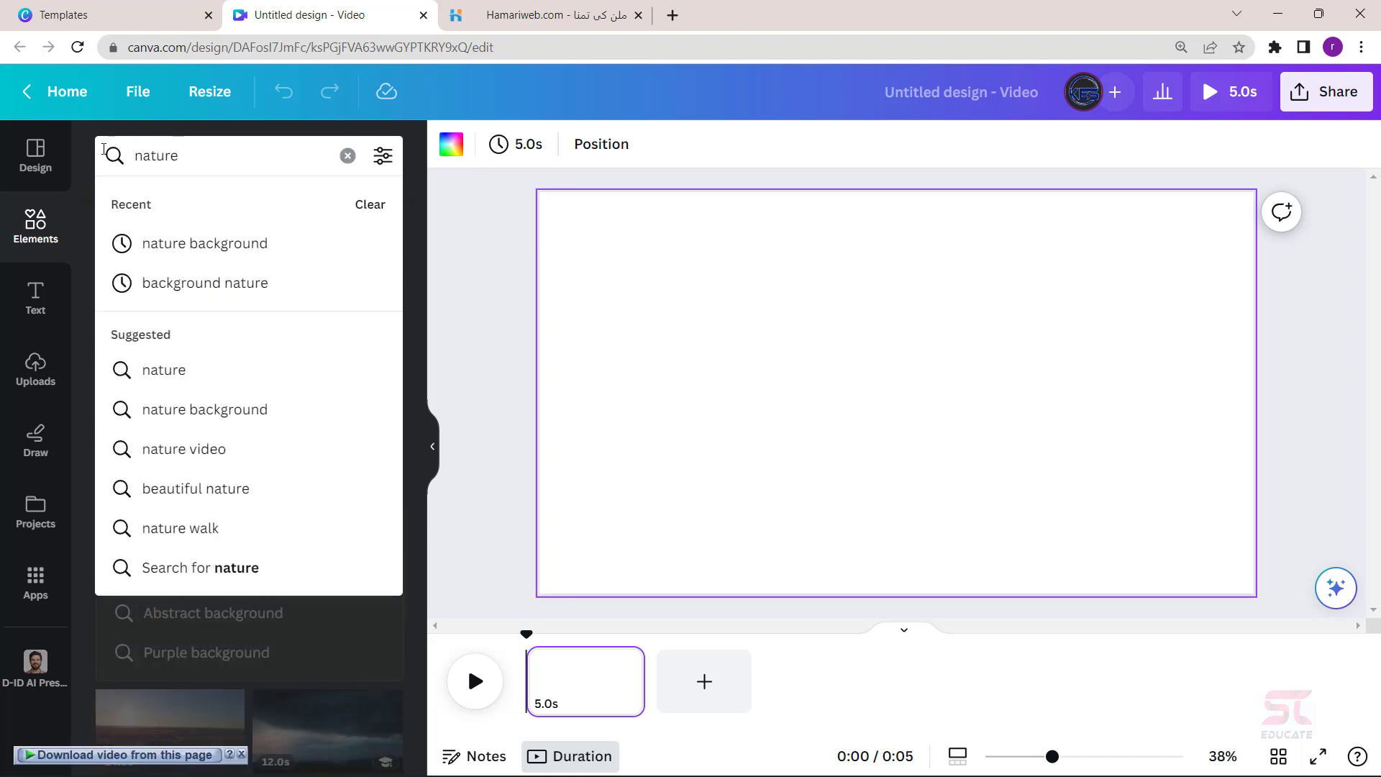
click(208, 245)
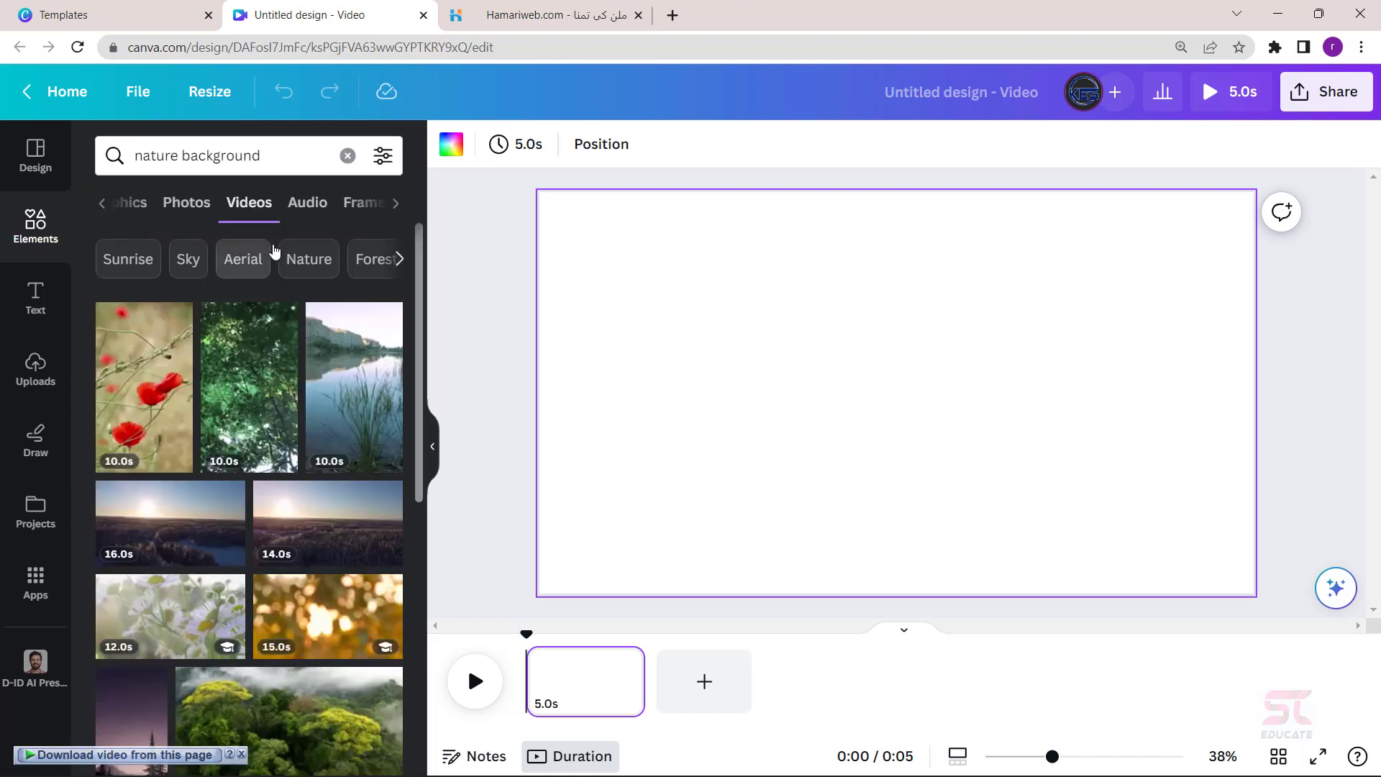
scroll(379, 384, down, 10)
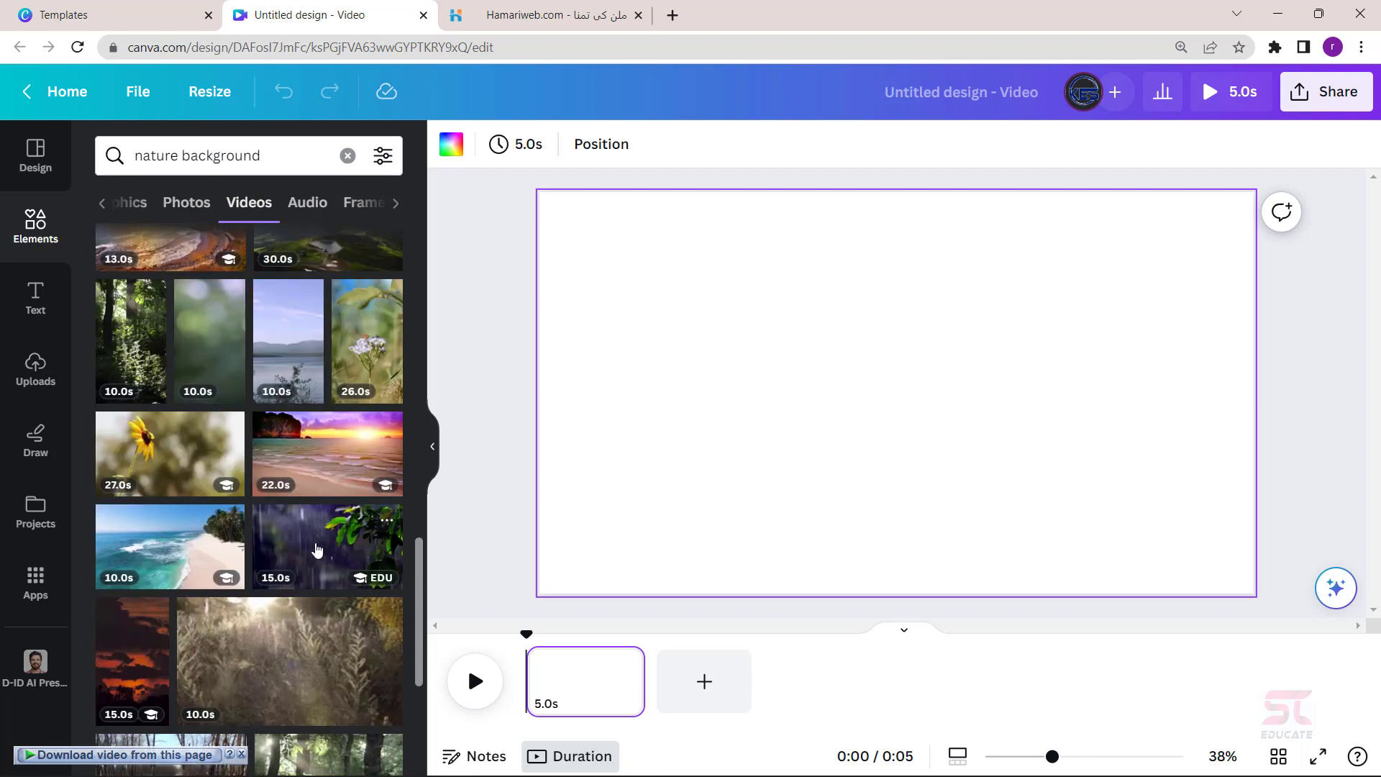
scroll(314, 539, down, 3)
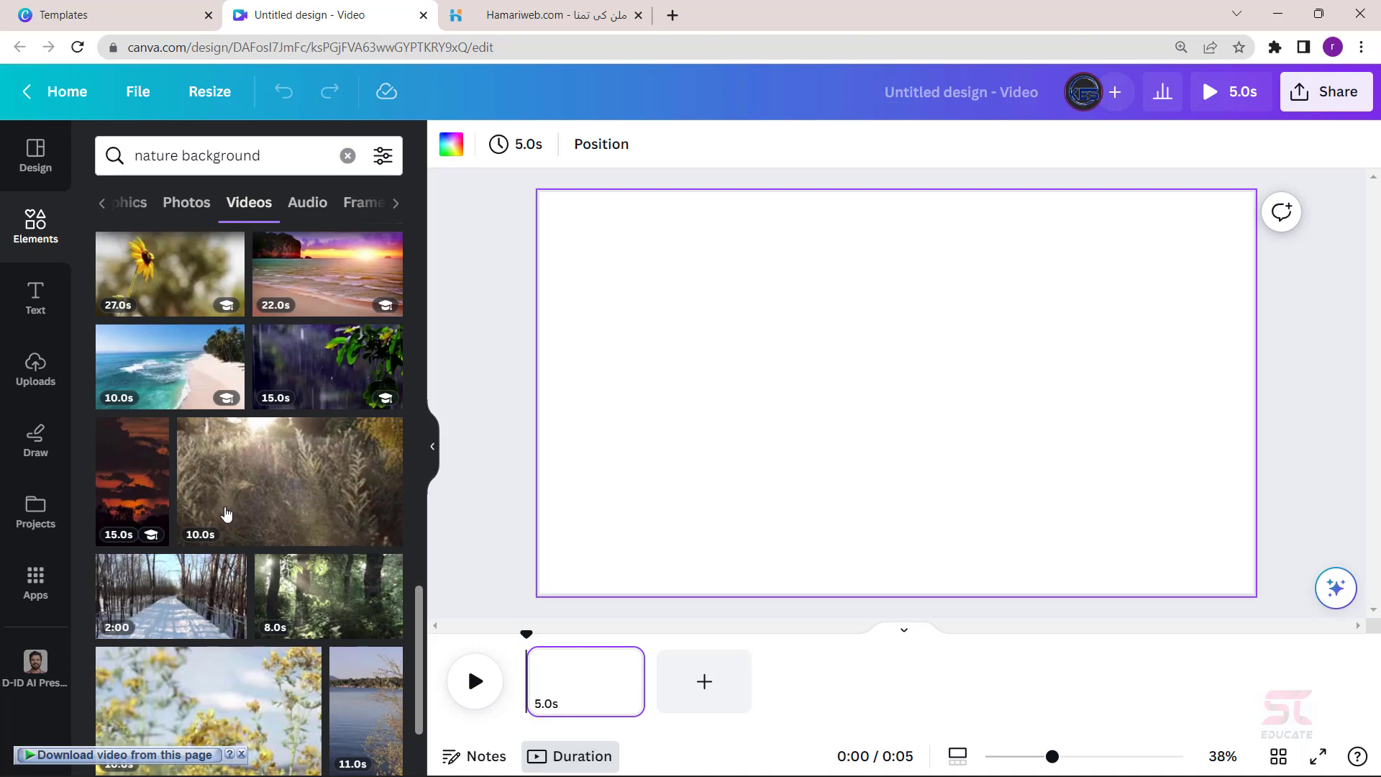
click(303, 381)
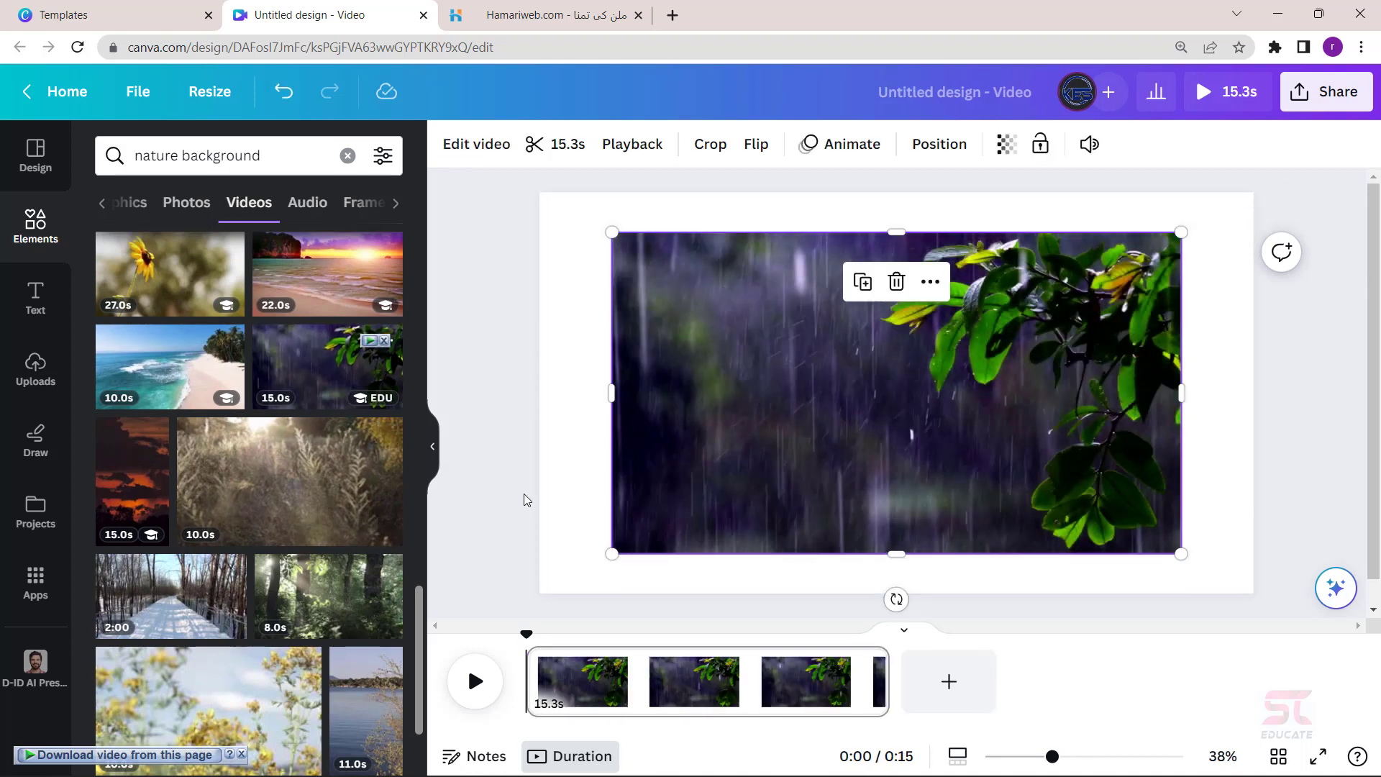
right_click(817, 373)
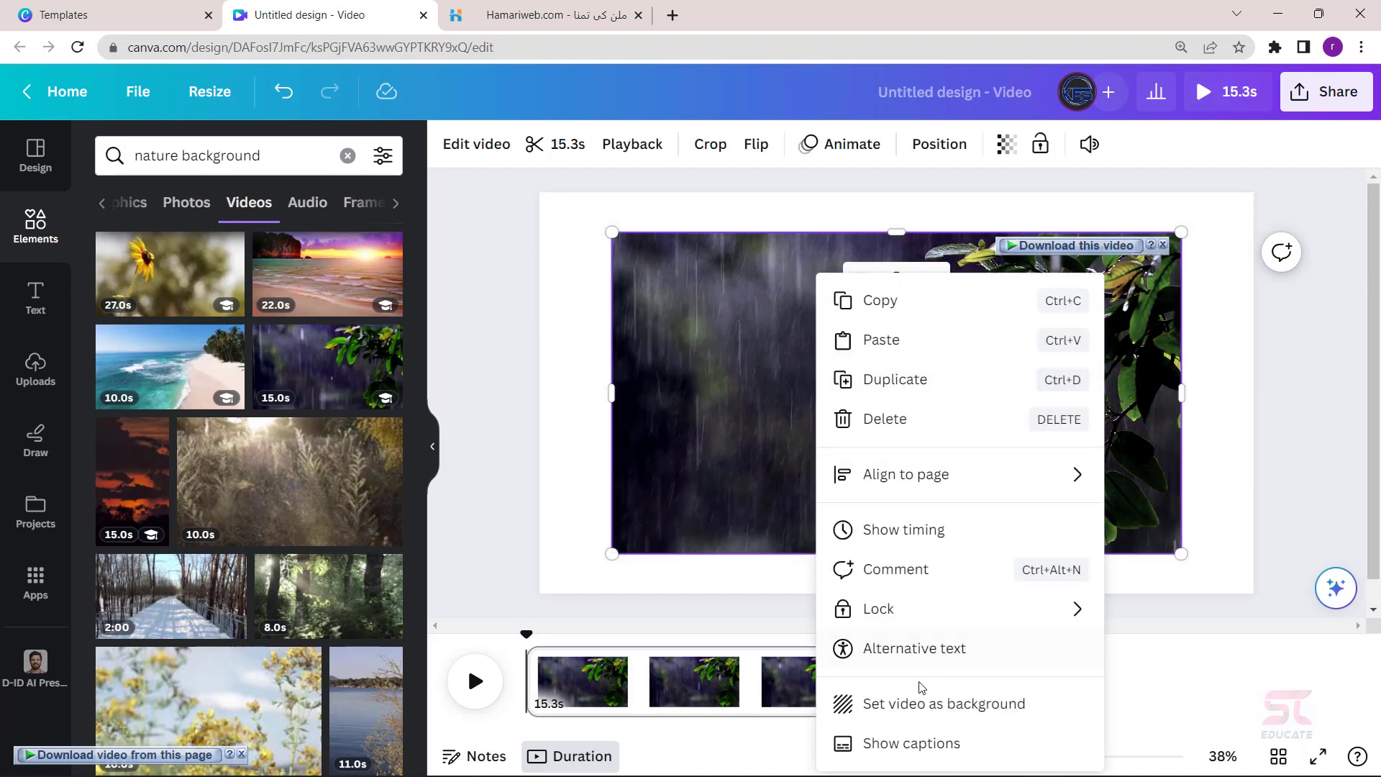
click(910, 704)
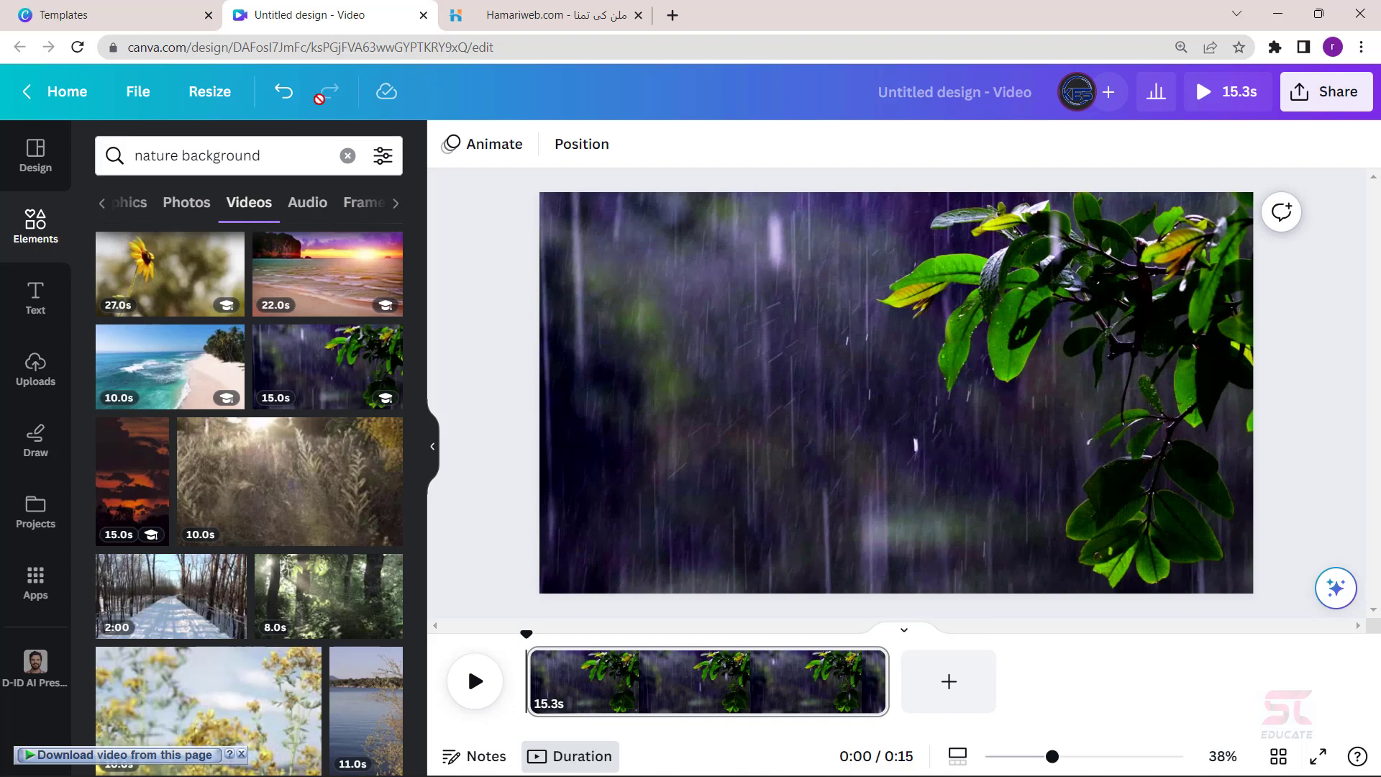
Switch to the Hamariweb poetry page and copy both lines of the Urdu verse
click(536, 20)
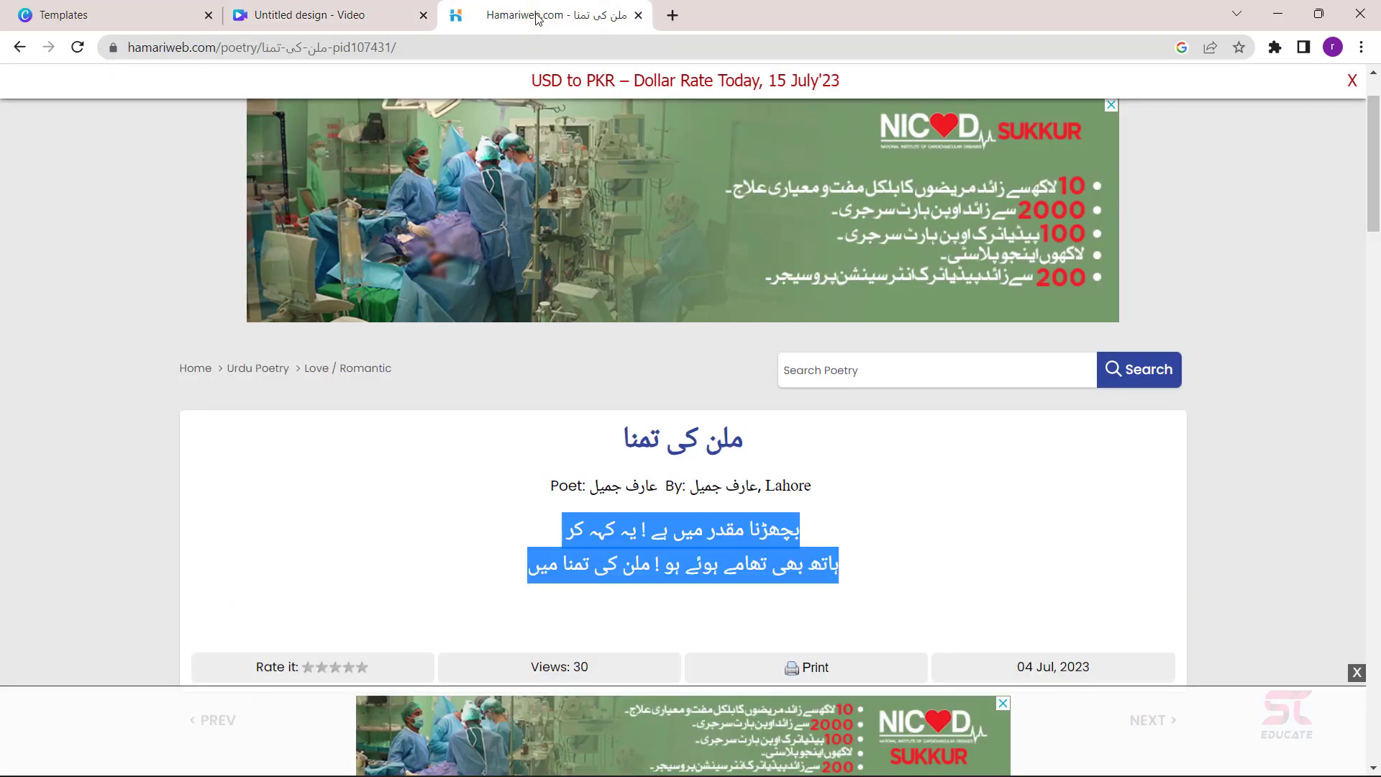
scroll(856, 331, down, 4)
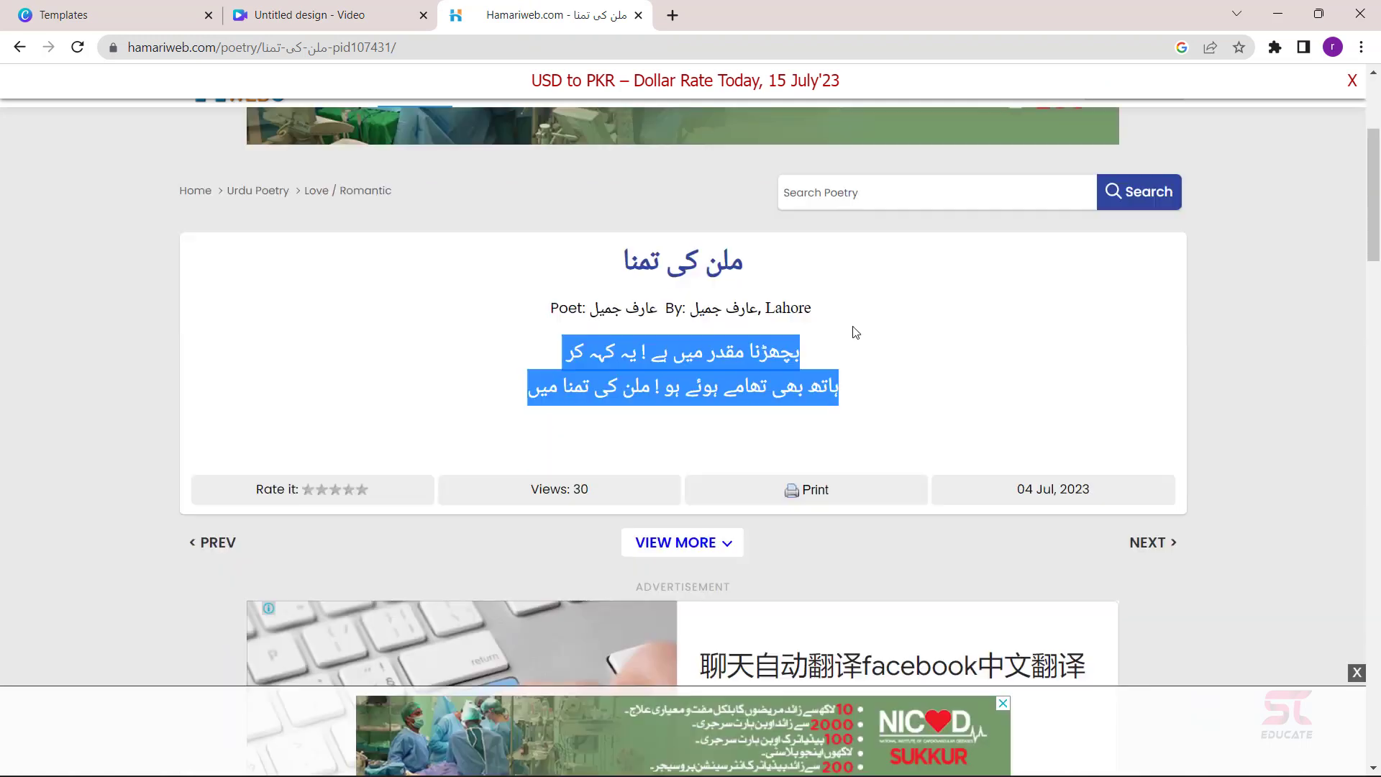
click(745, 350)
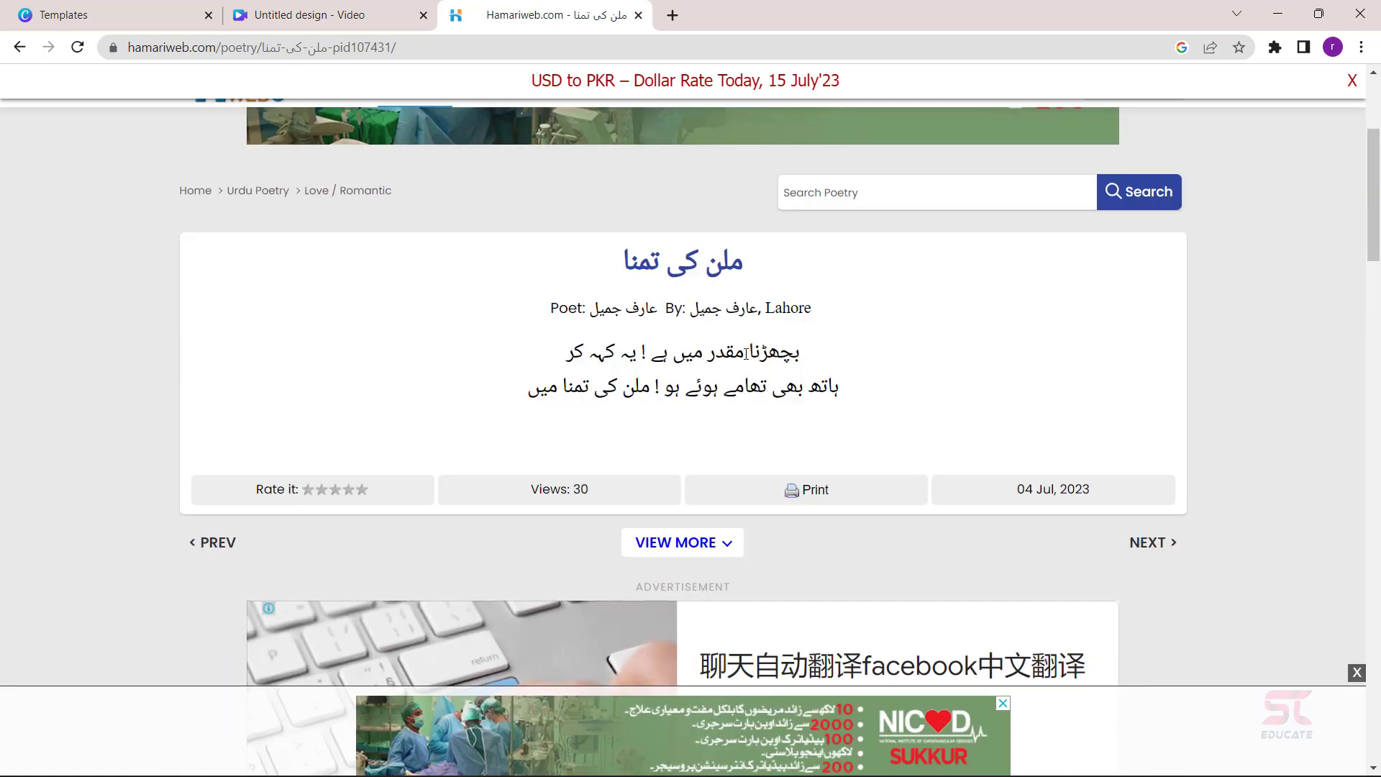
triple_click(740, 352)
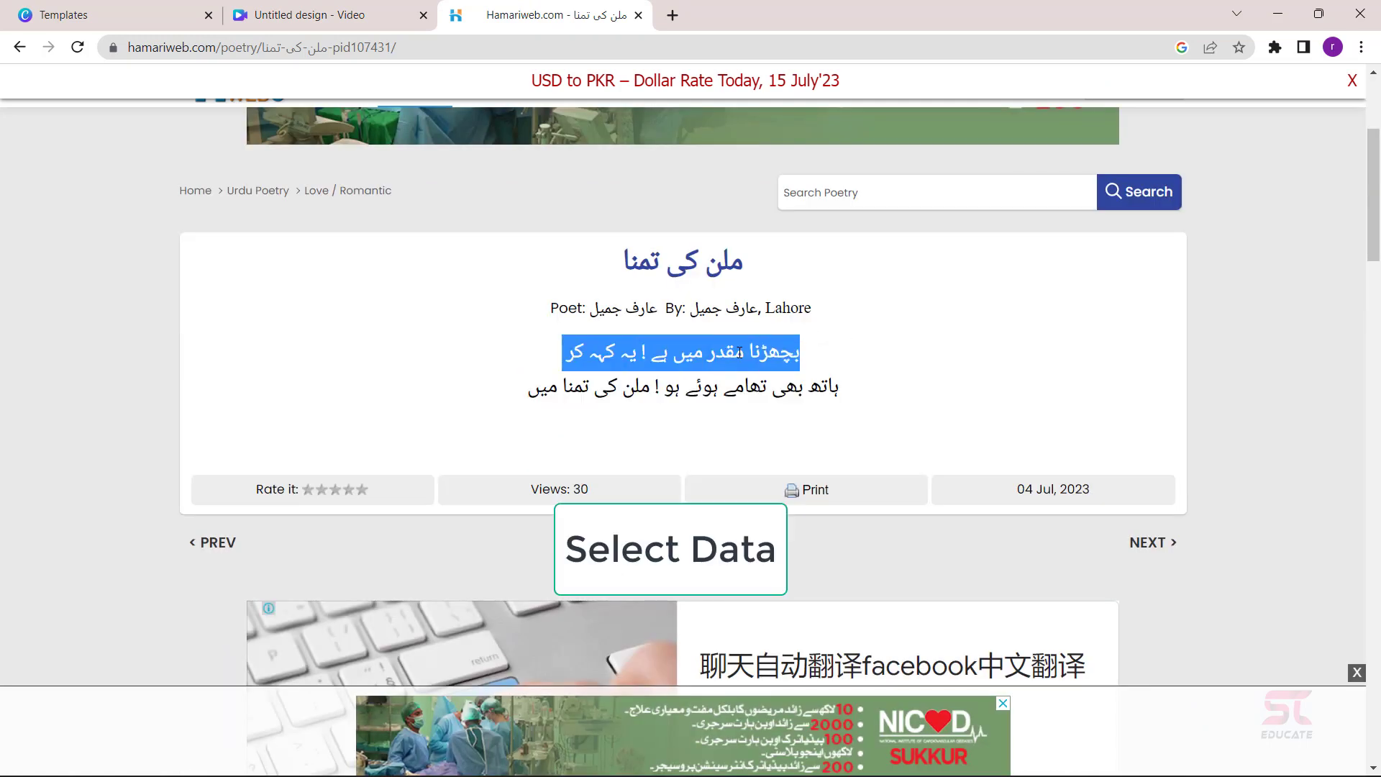
shift+click(739, 385)
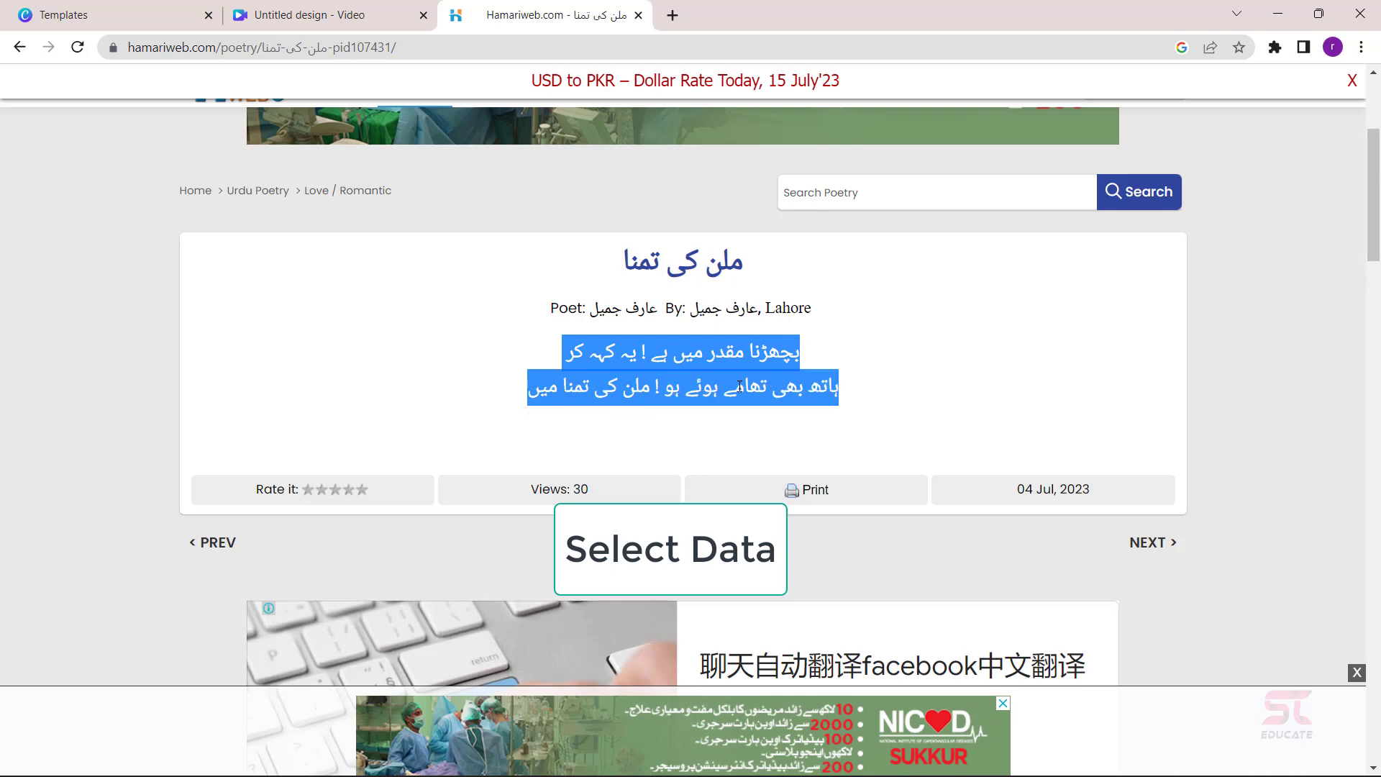
key(ctrl+c)
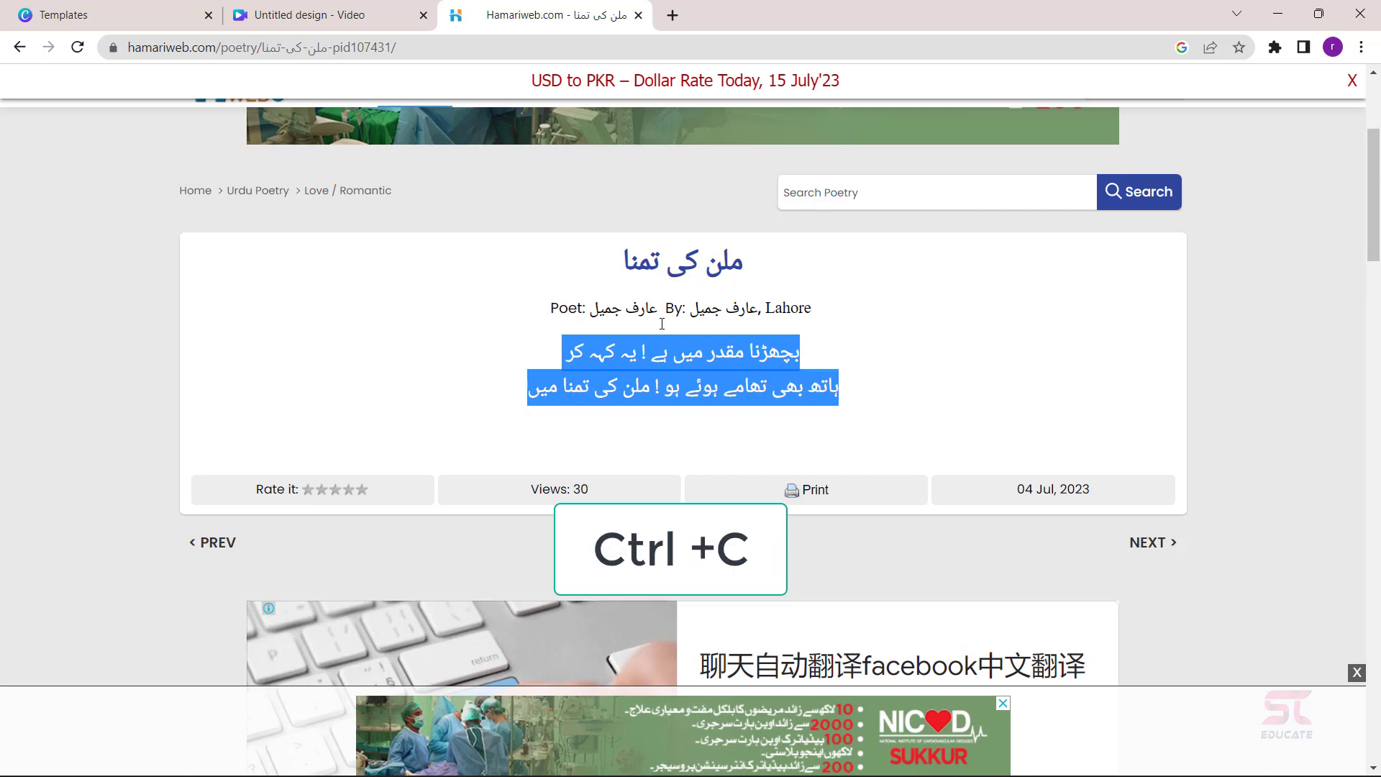
Return to the Canva video design, add a heading and replace its placeholder text with the copied Urdu verse
click(323, 15)
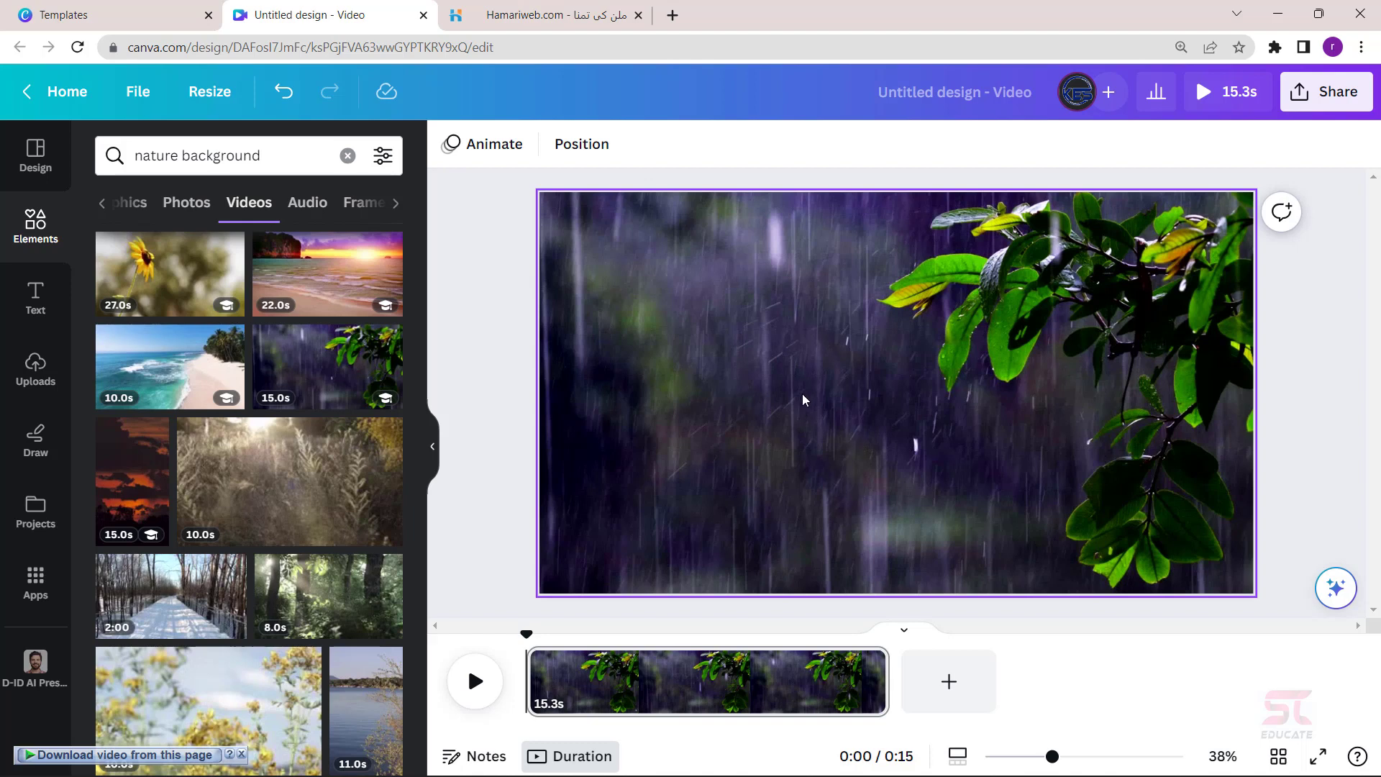
click(40, 308)
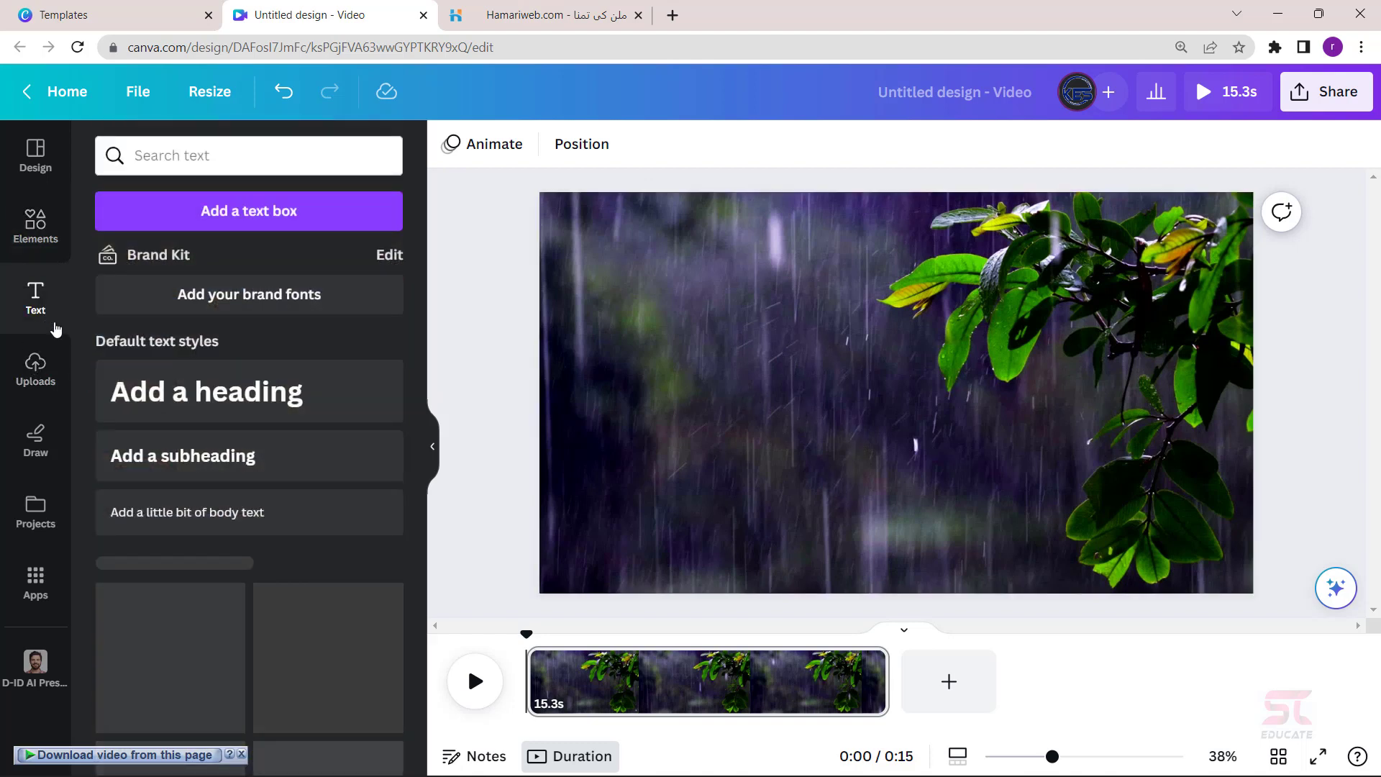
click(207, 409)
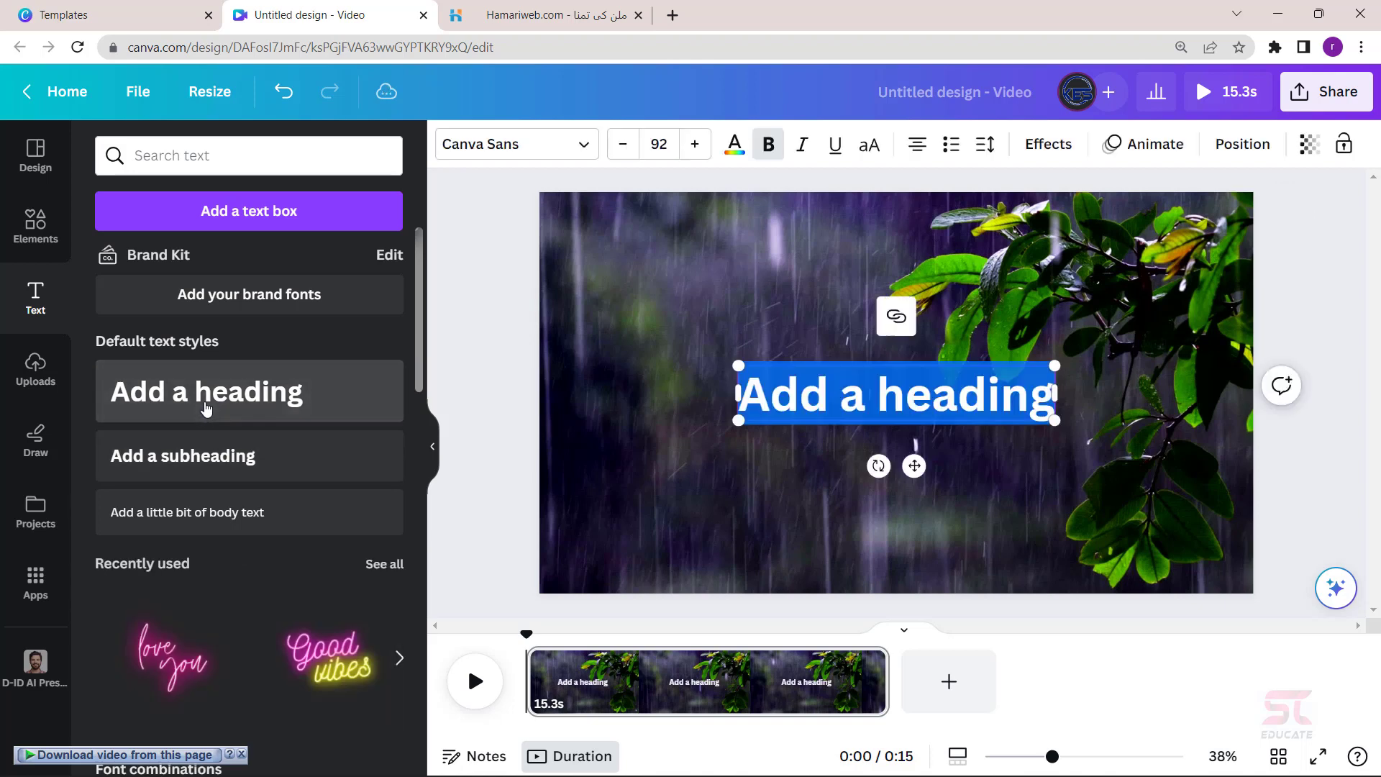
right_click(806, 398)
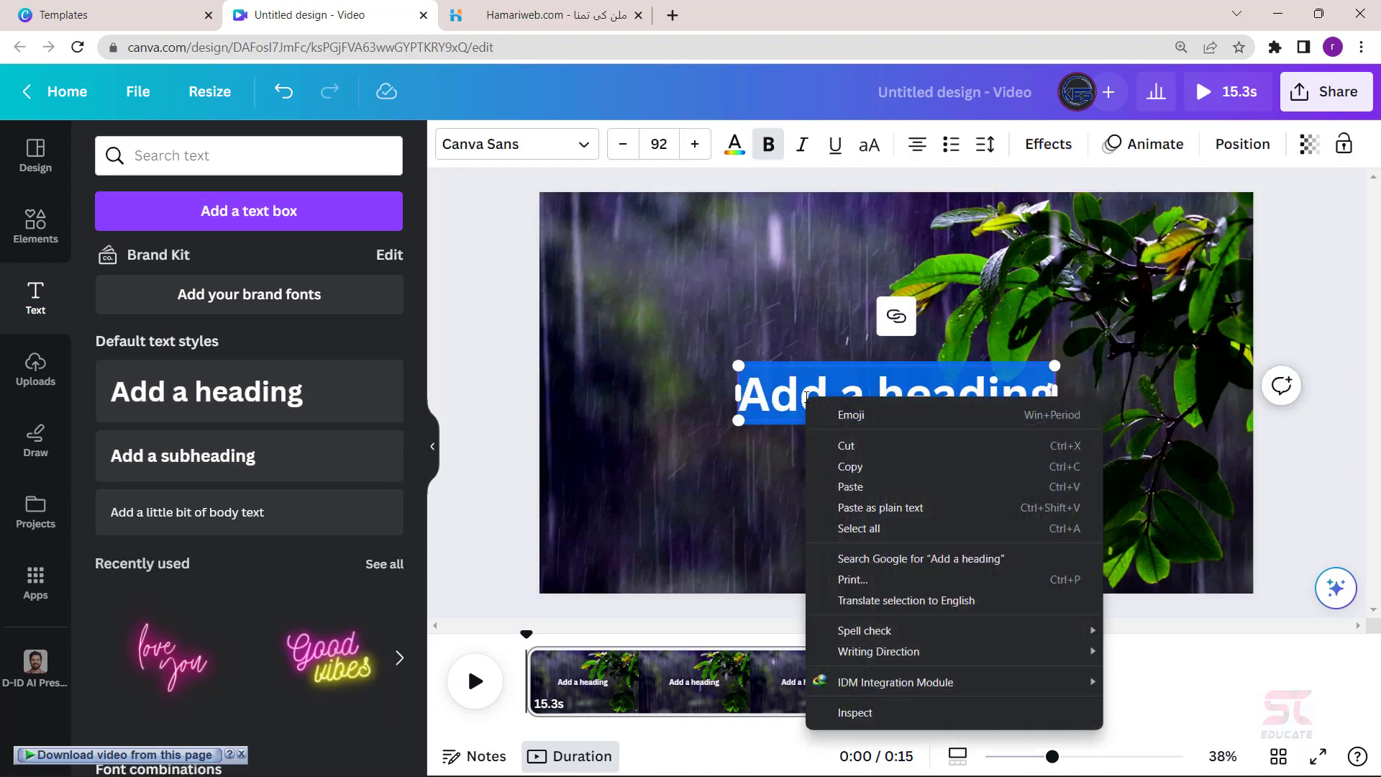
click(856, 485)
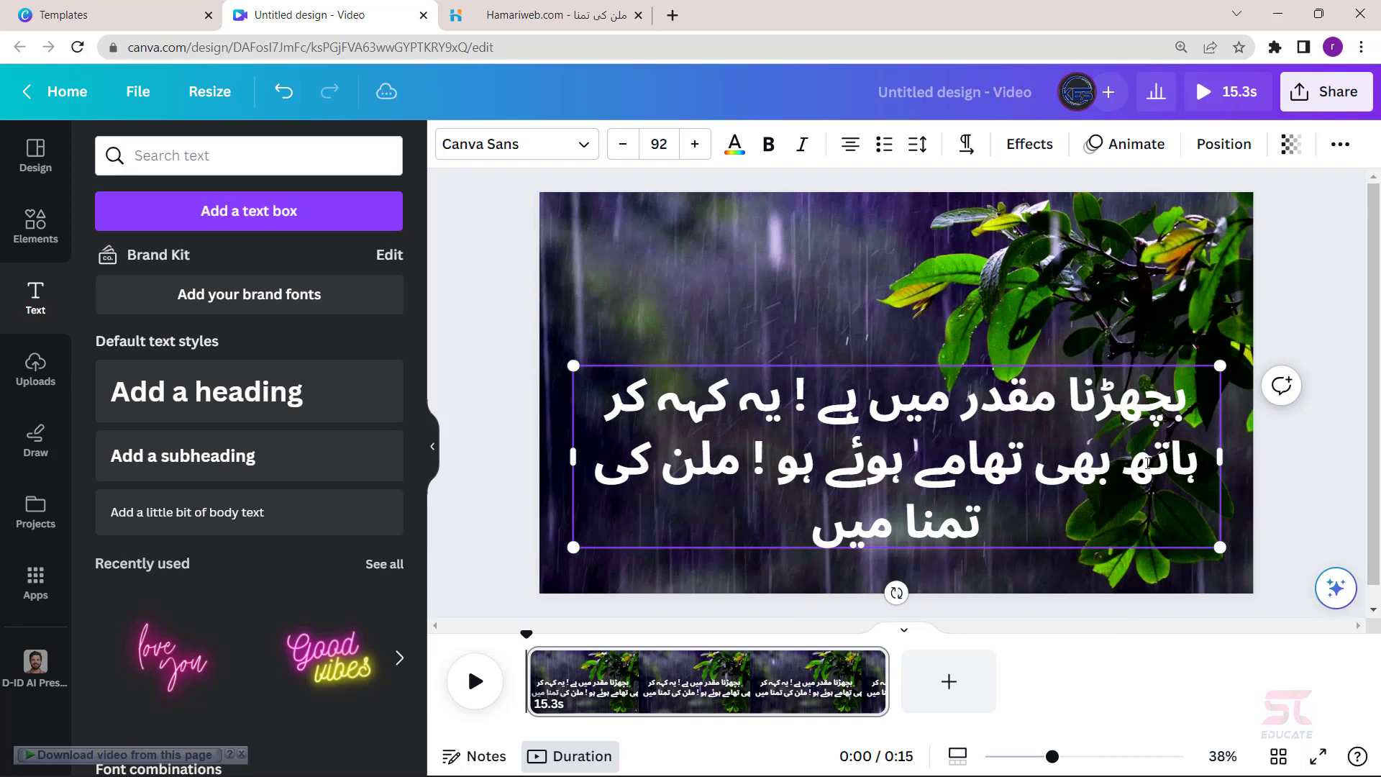
Search the fonts for "jameel" and apply Jameel Noori Nastaleeq K to the whole verse text
double_click(856, 429)
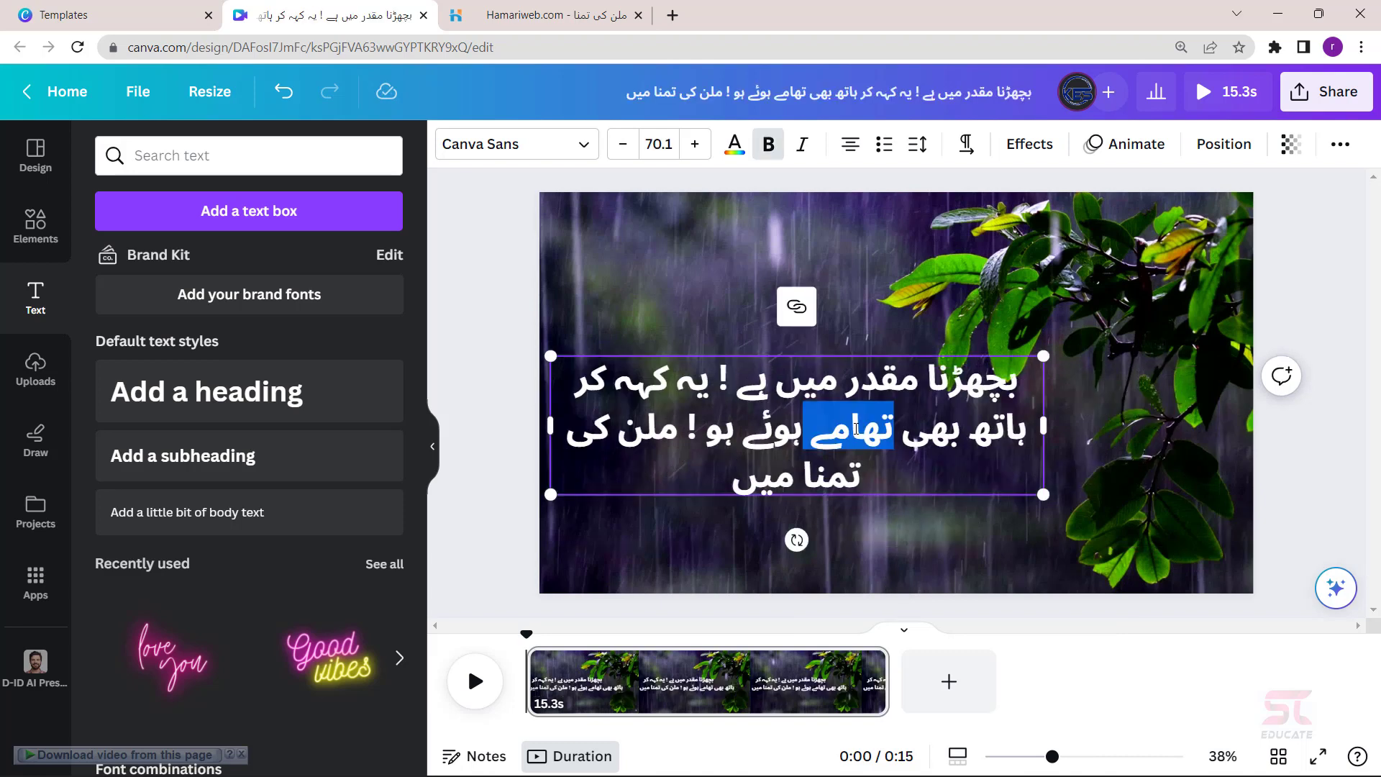
right_click(856, 429)
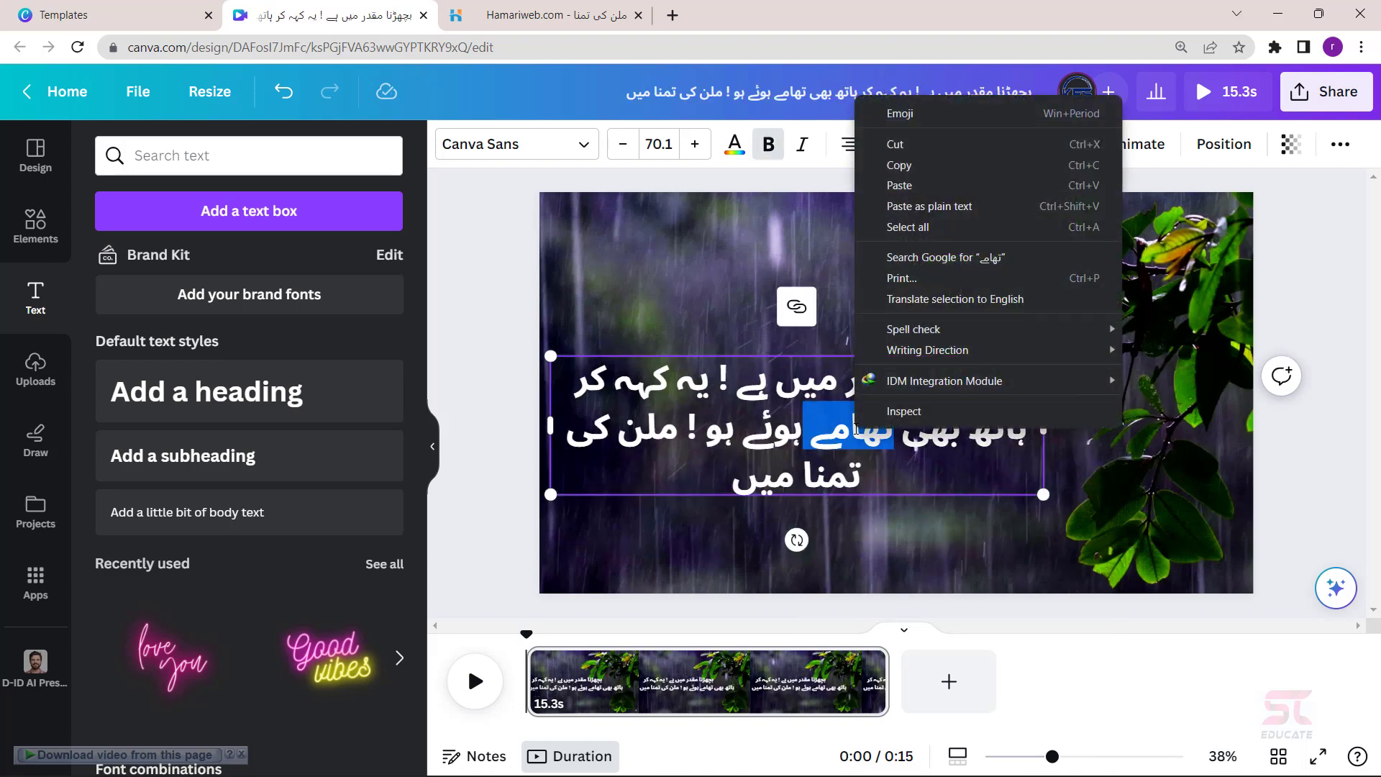
click(890, 234)
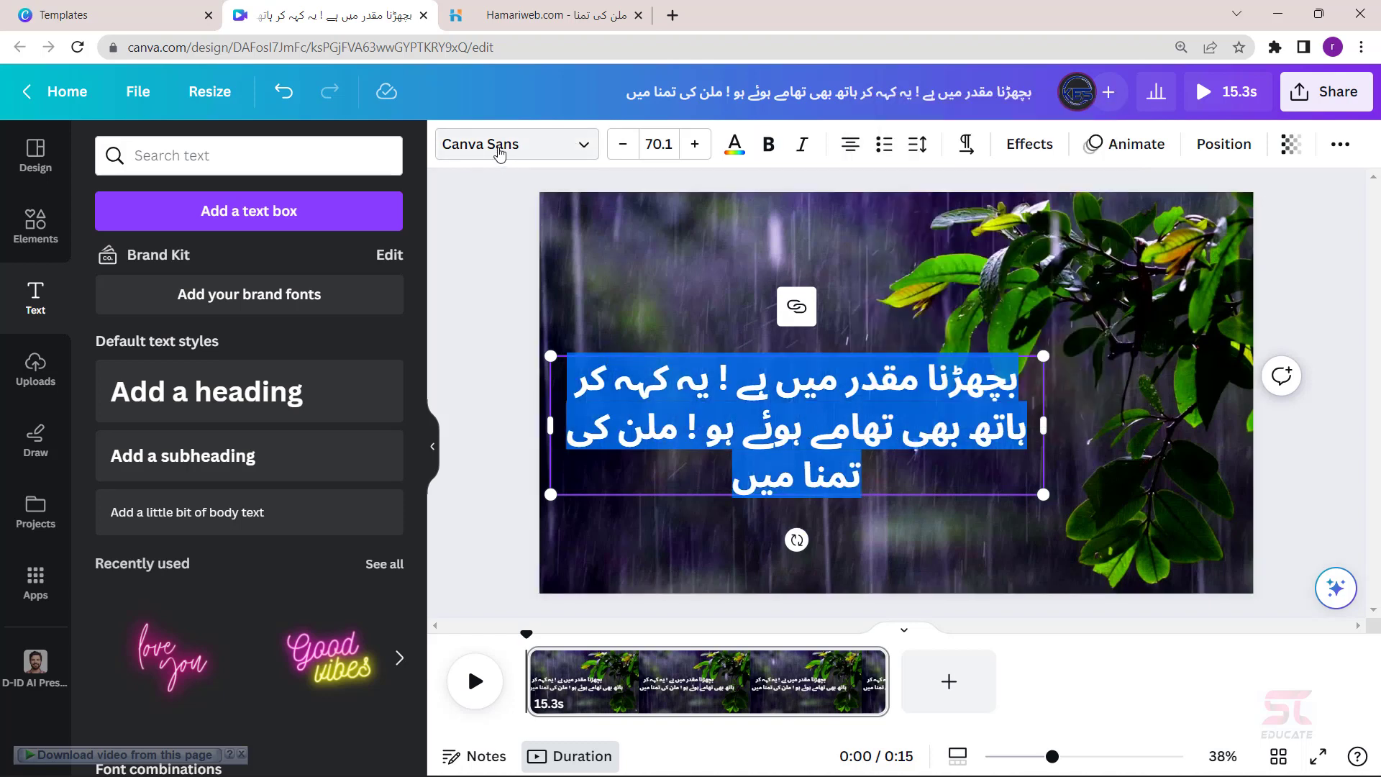
click(500, 154)
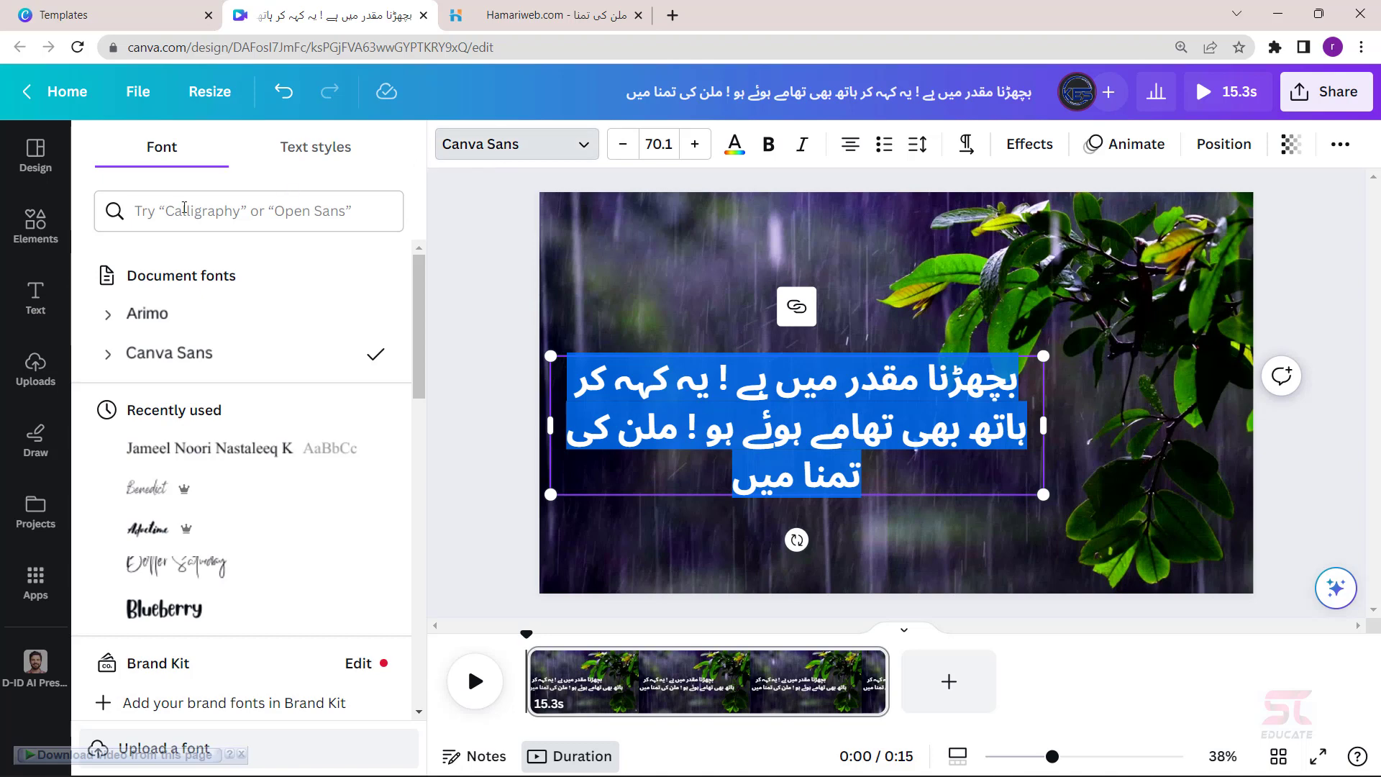
click(172, 216)
text(jam)
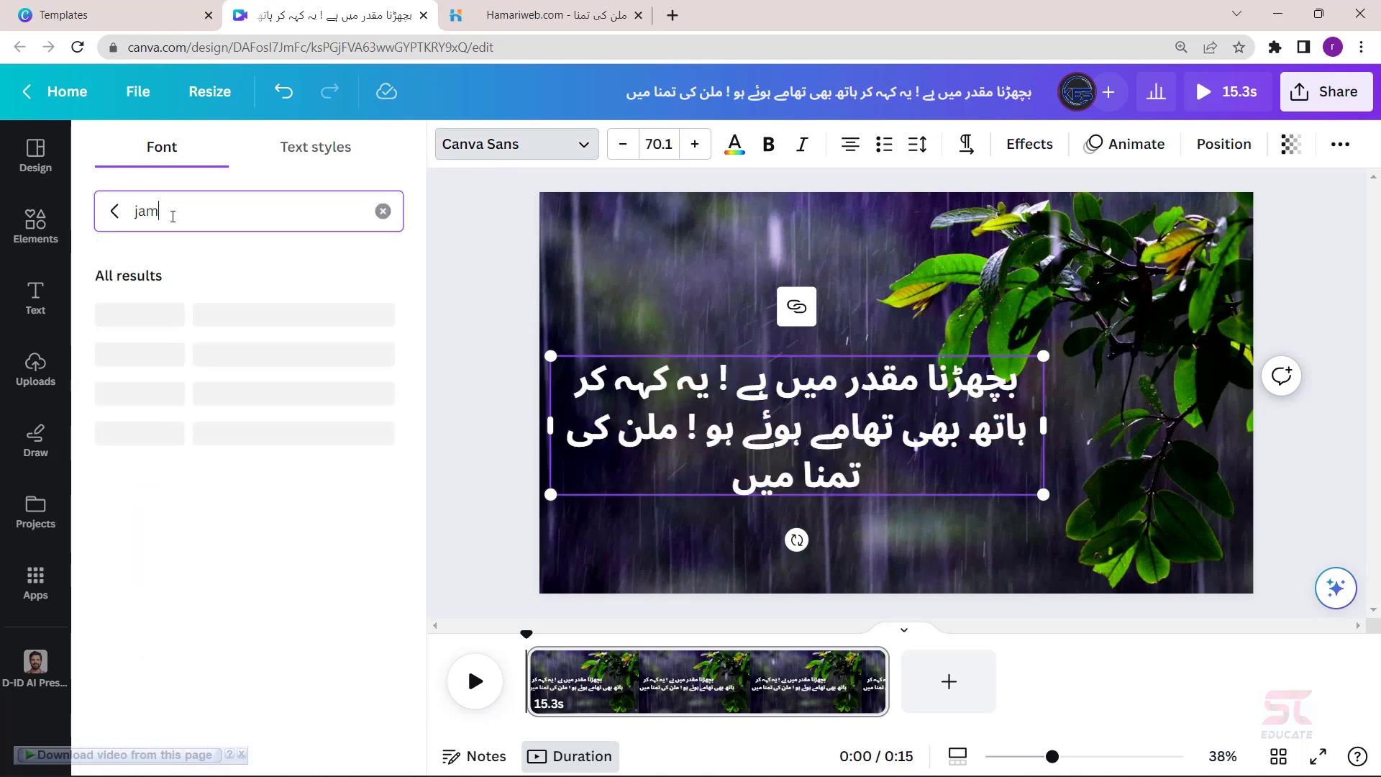
text(eel)
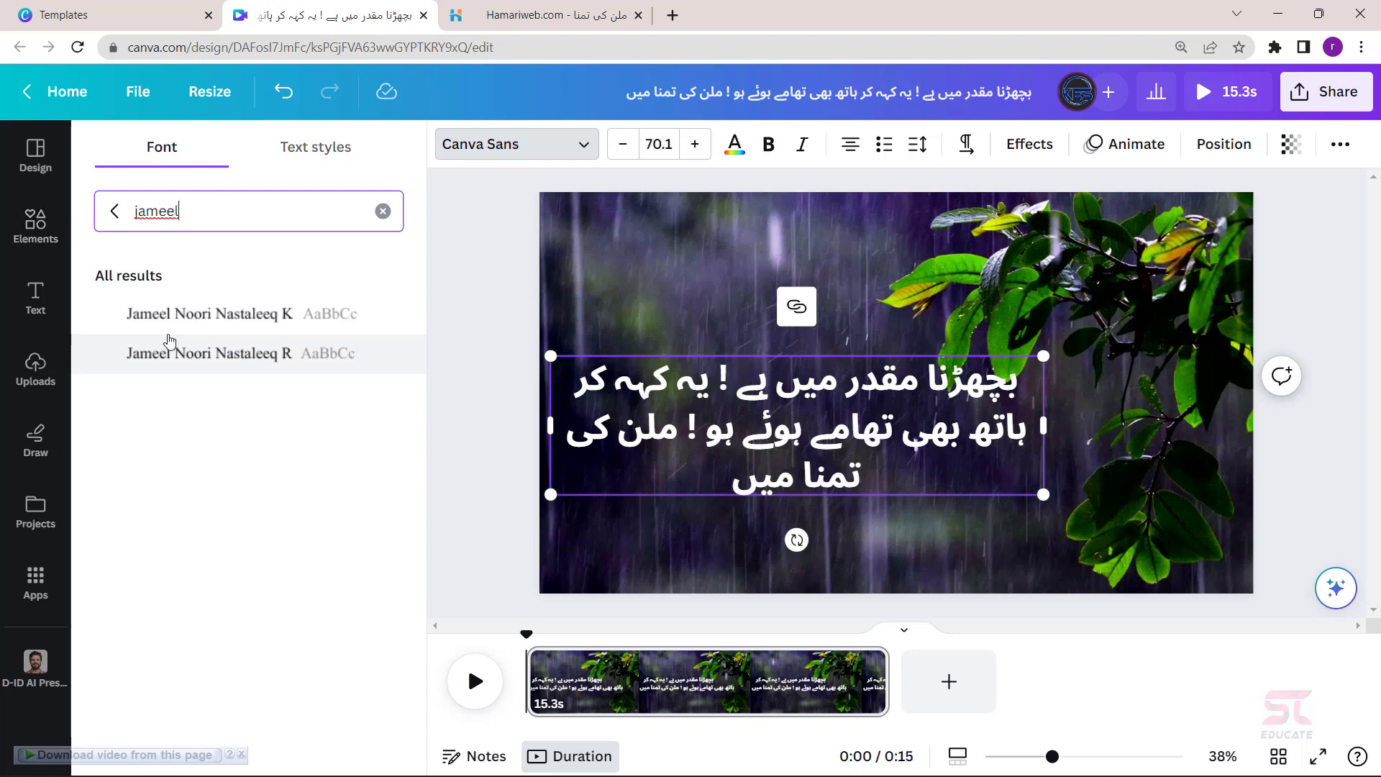
click(194, 362)
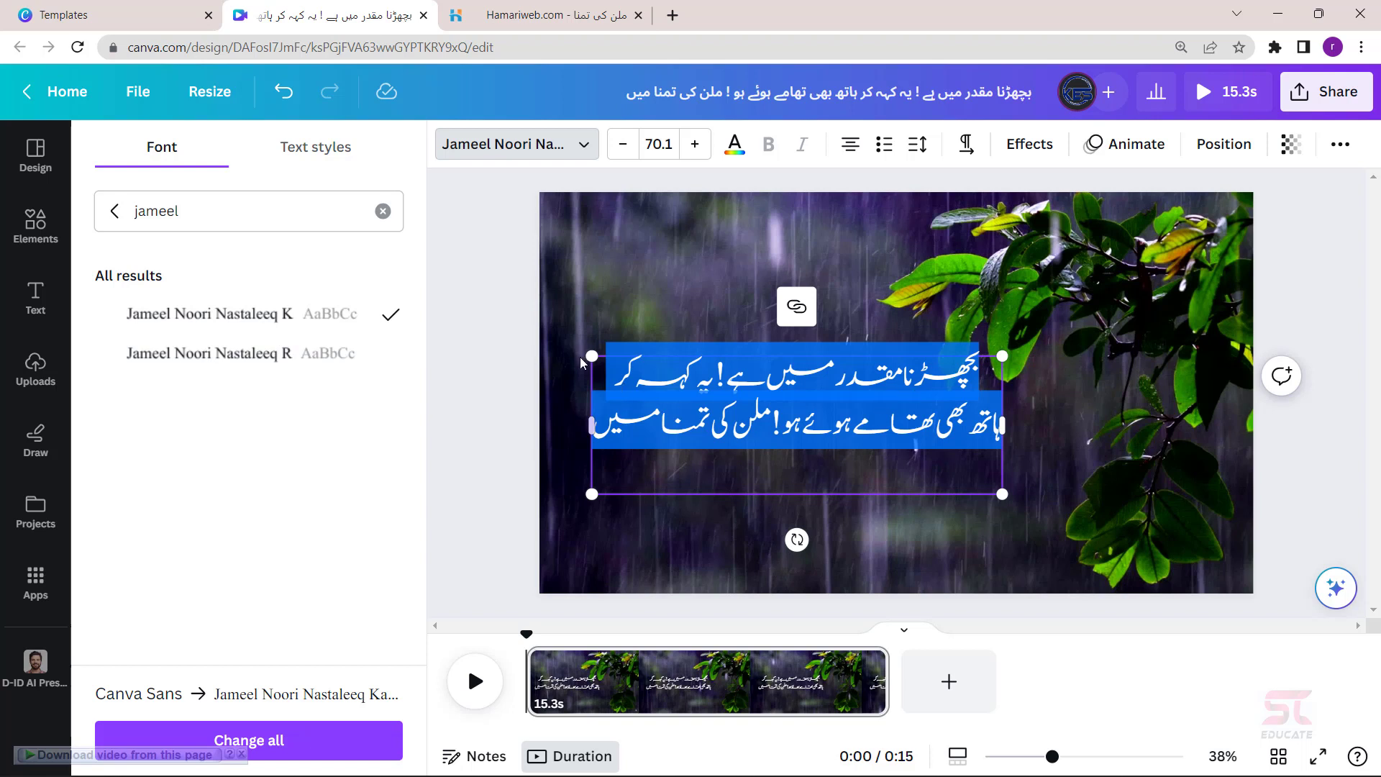
Enlarge the verse text to about size 95 and shift it toward the upper right of the page
drag(592, 357, 558, 345)
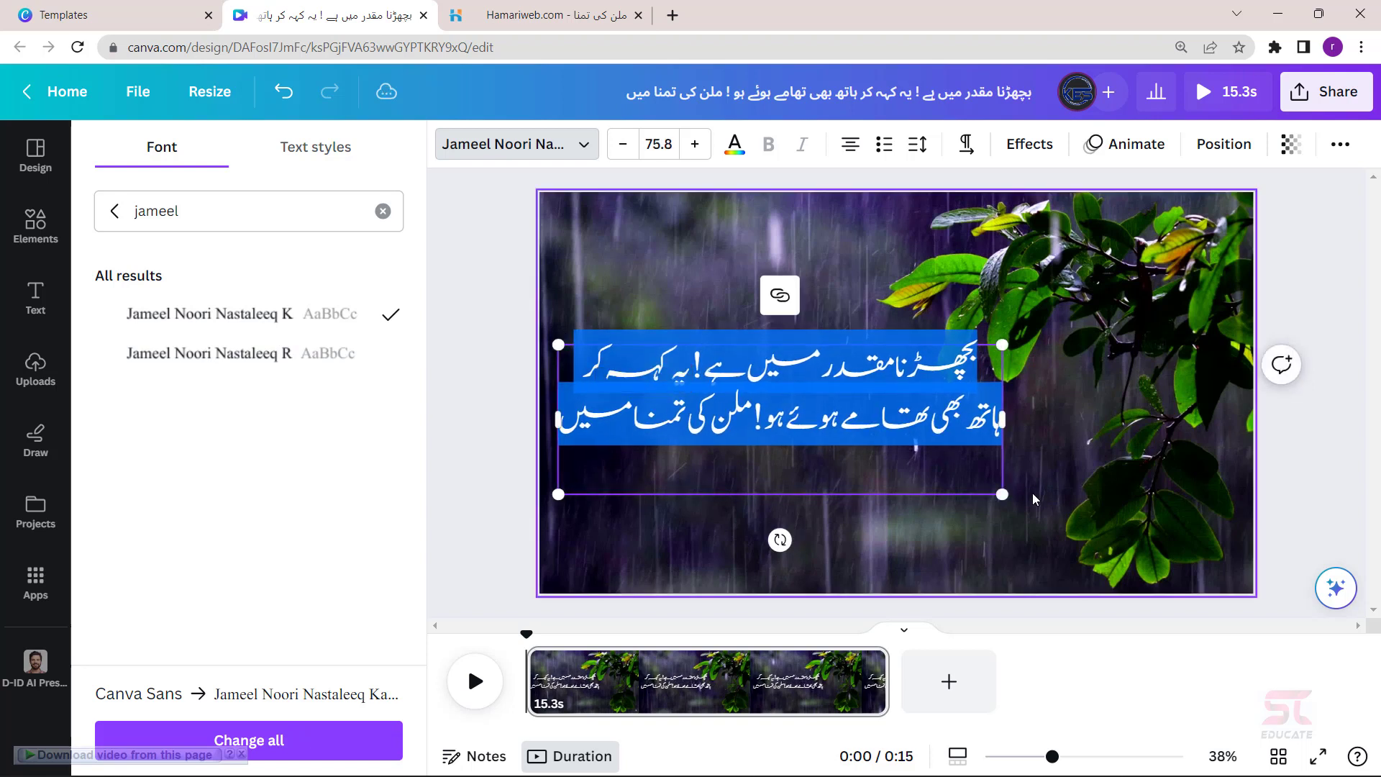
drag(1021, 500, 1180, 496)
Search the elements for "paint brush stroke" and add the plain light-yellow stroke graphic to the page
click(36, 227)
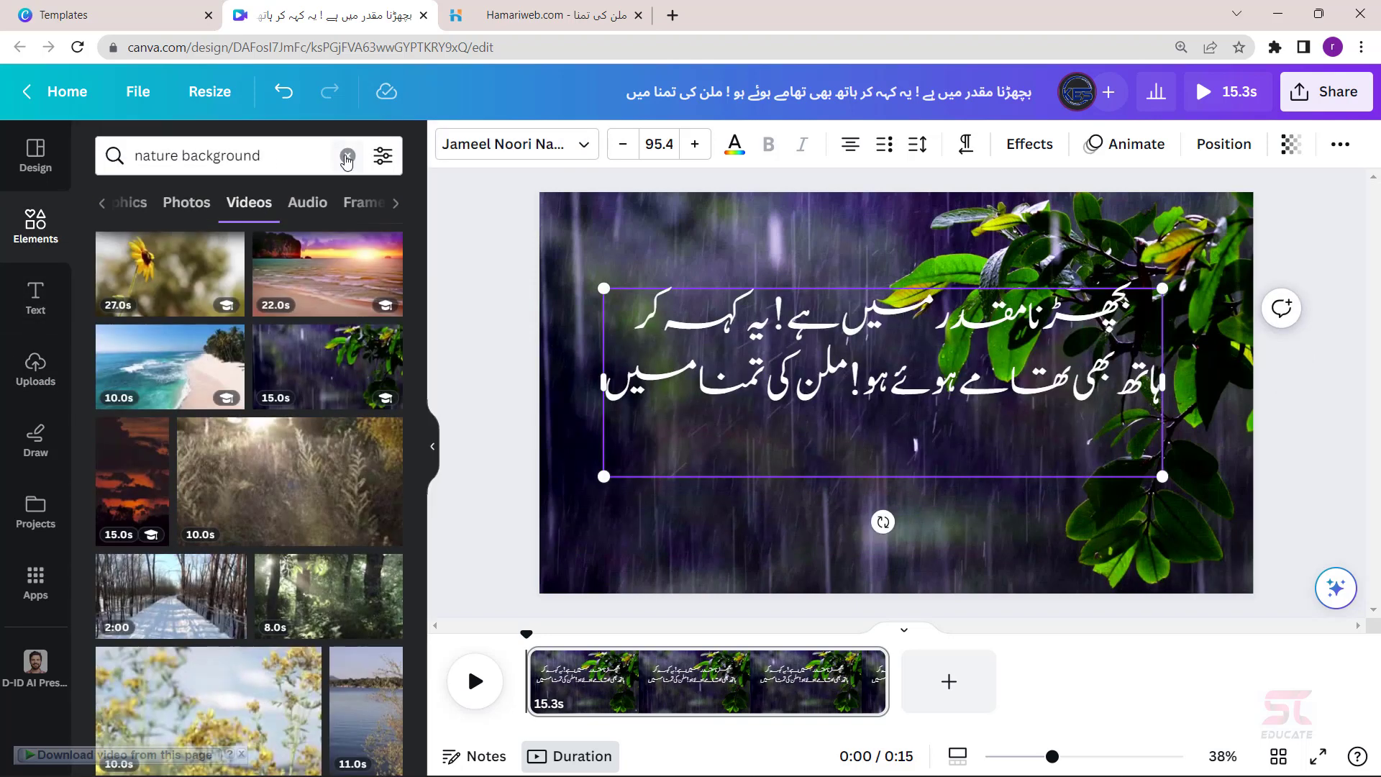
click(347, 157)
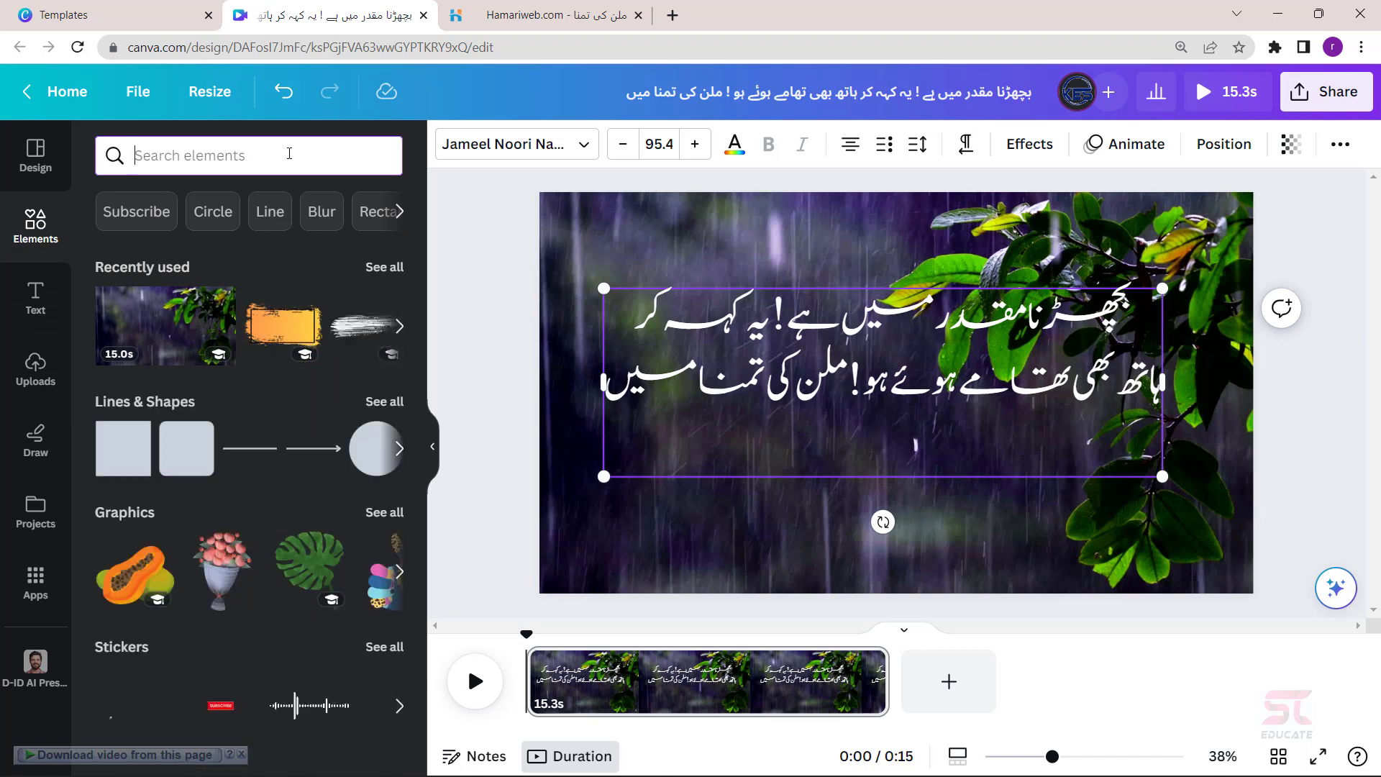
text(brush)
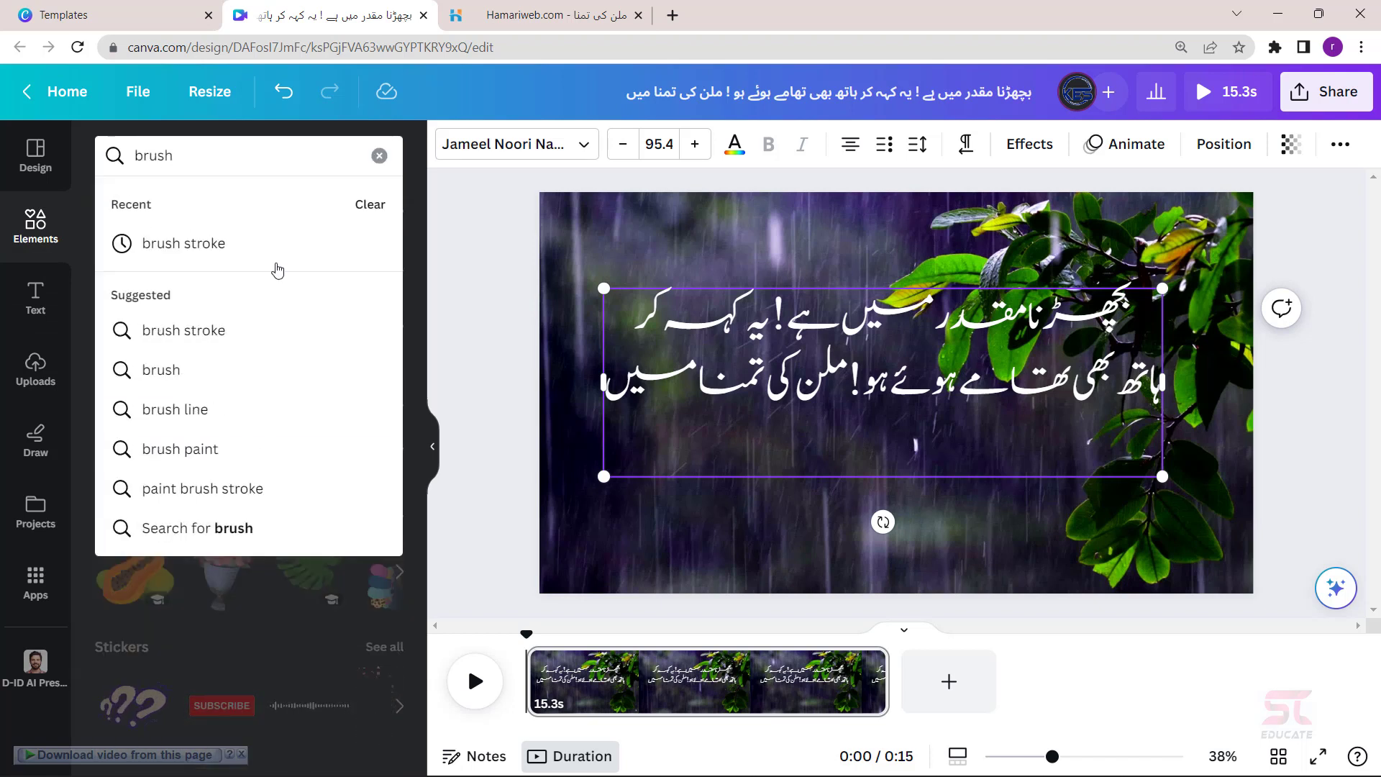
click(244, 492)
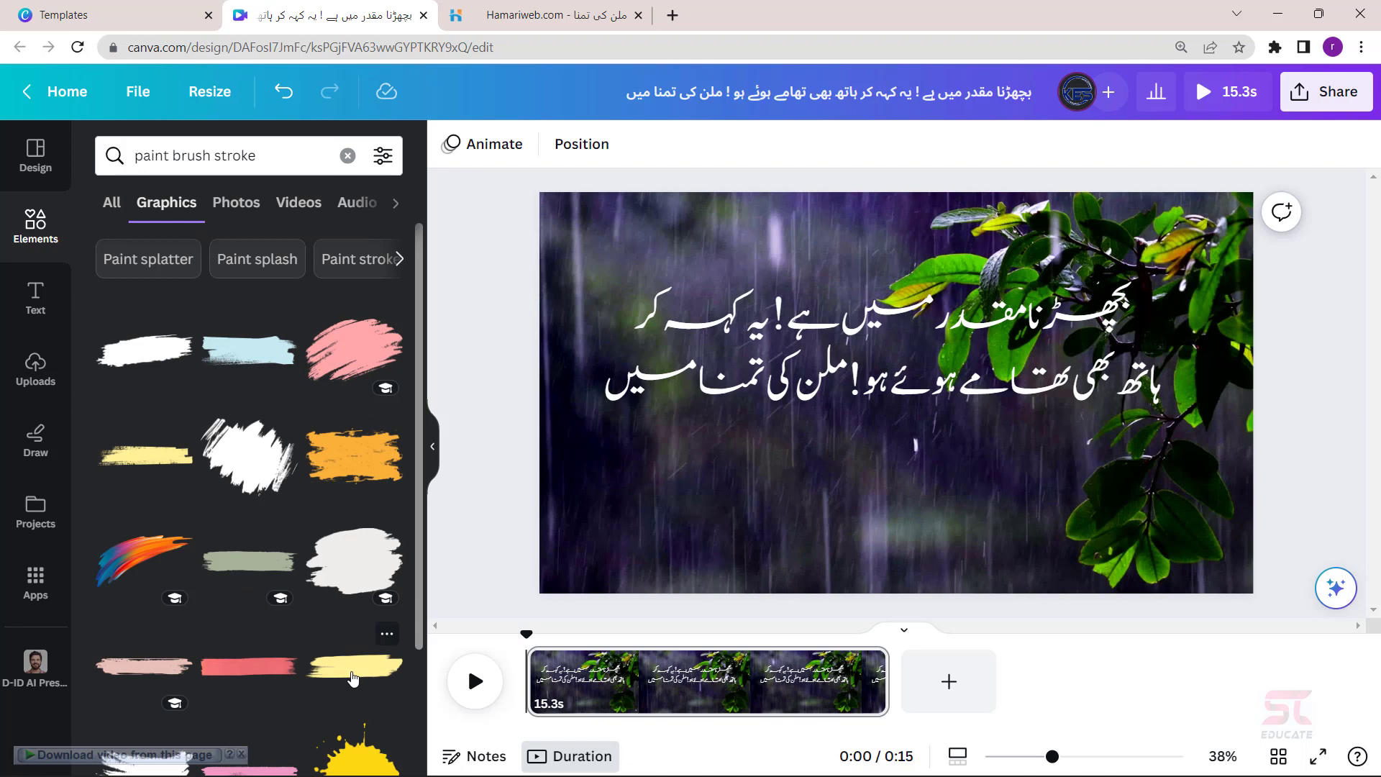
click(353, 679)
Stretch the yellow brush stroke across nearly the full page width over both verse lines and send it backward behind the text
mouse_move(848, 413)
mouse_down()
mouse_move(665, 282)
mouse_move(646, 299)
mouse_move(672, 325)
mouse_up()
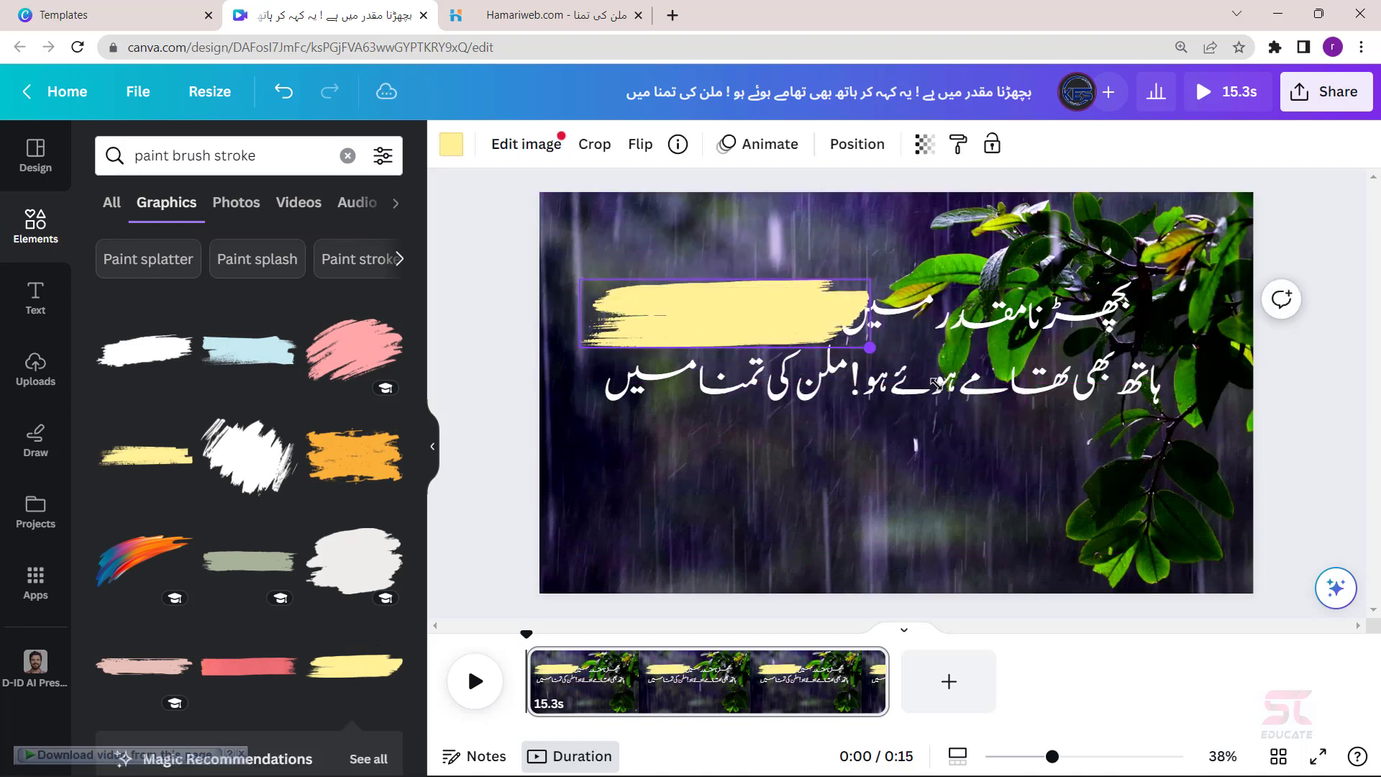
drag(935, 383, 1242, 434)
drag(580, 279, 554, 273)
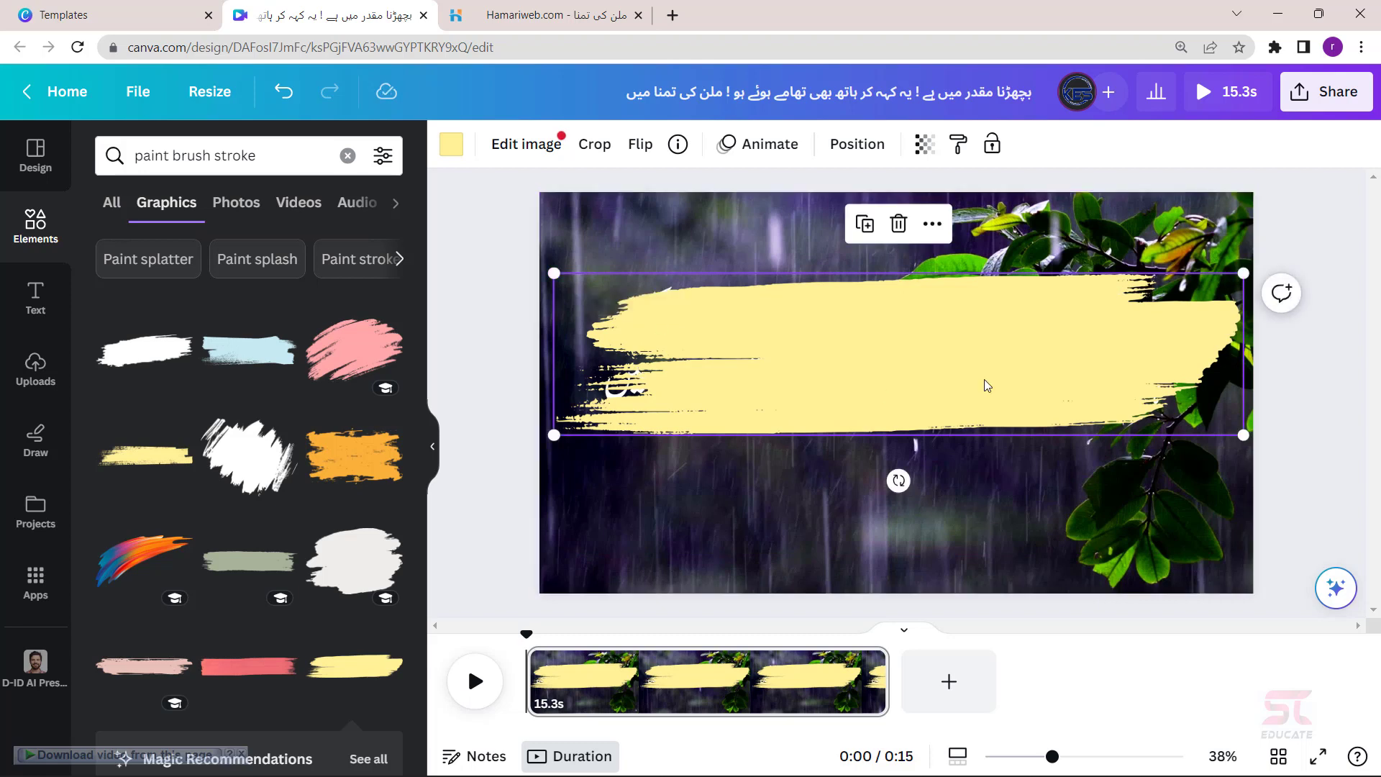
right_click(936, 359)
mouse_move(993, 493)
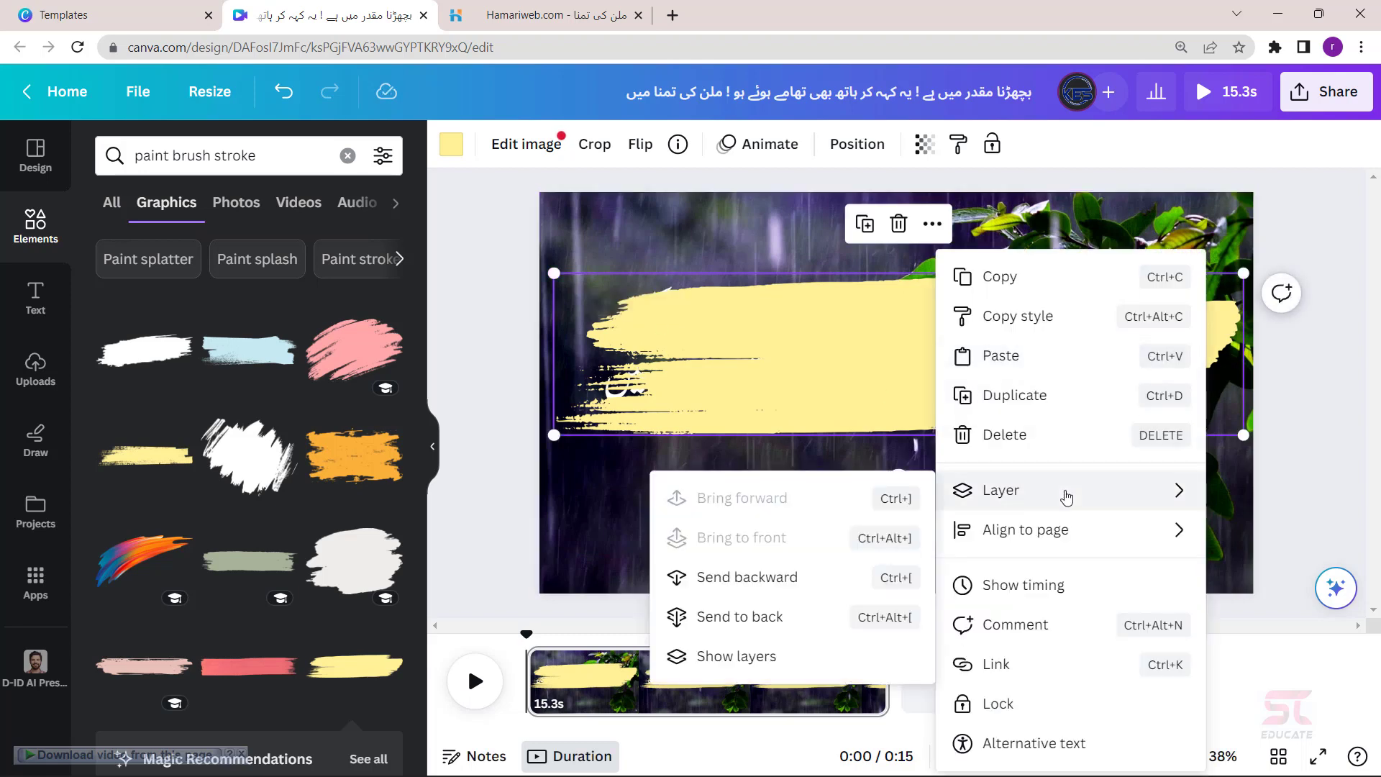
click(849, 580)
Recolor the whole verse text dark maroon with the custom color #4B0E17
click(868, 338)
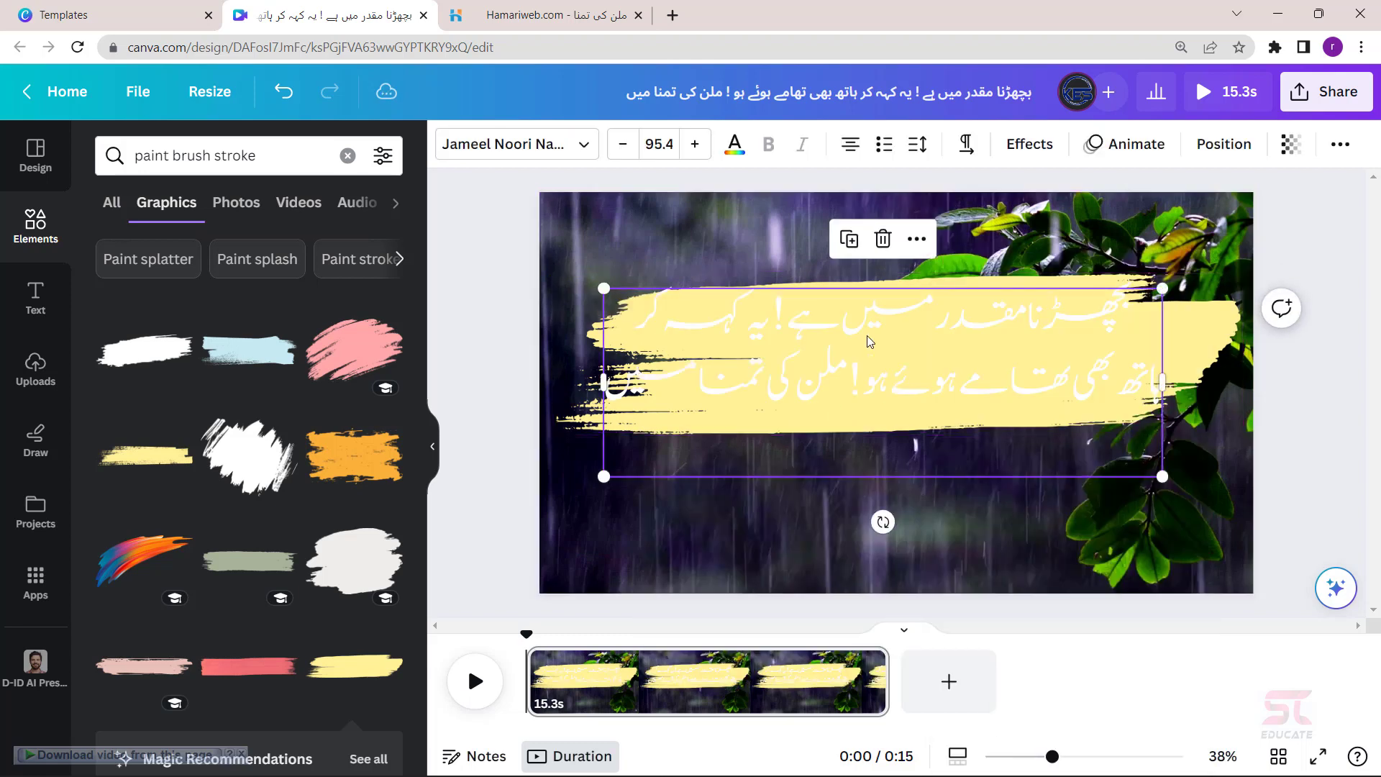
double_click(867, 335)
key(ctrl+a)
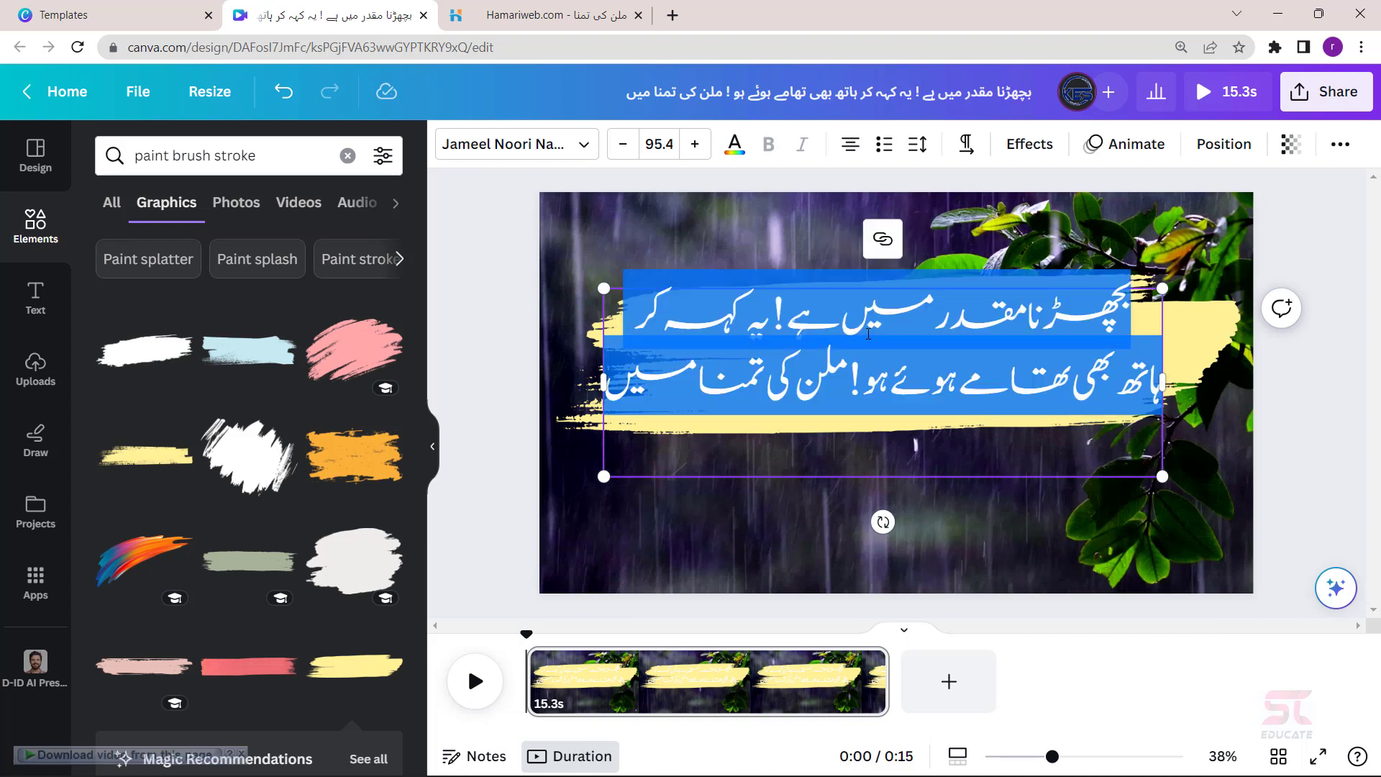
click(734, 145)
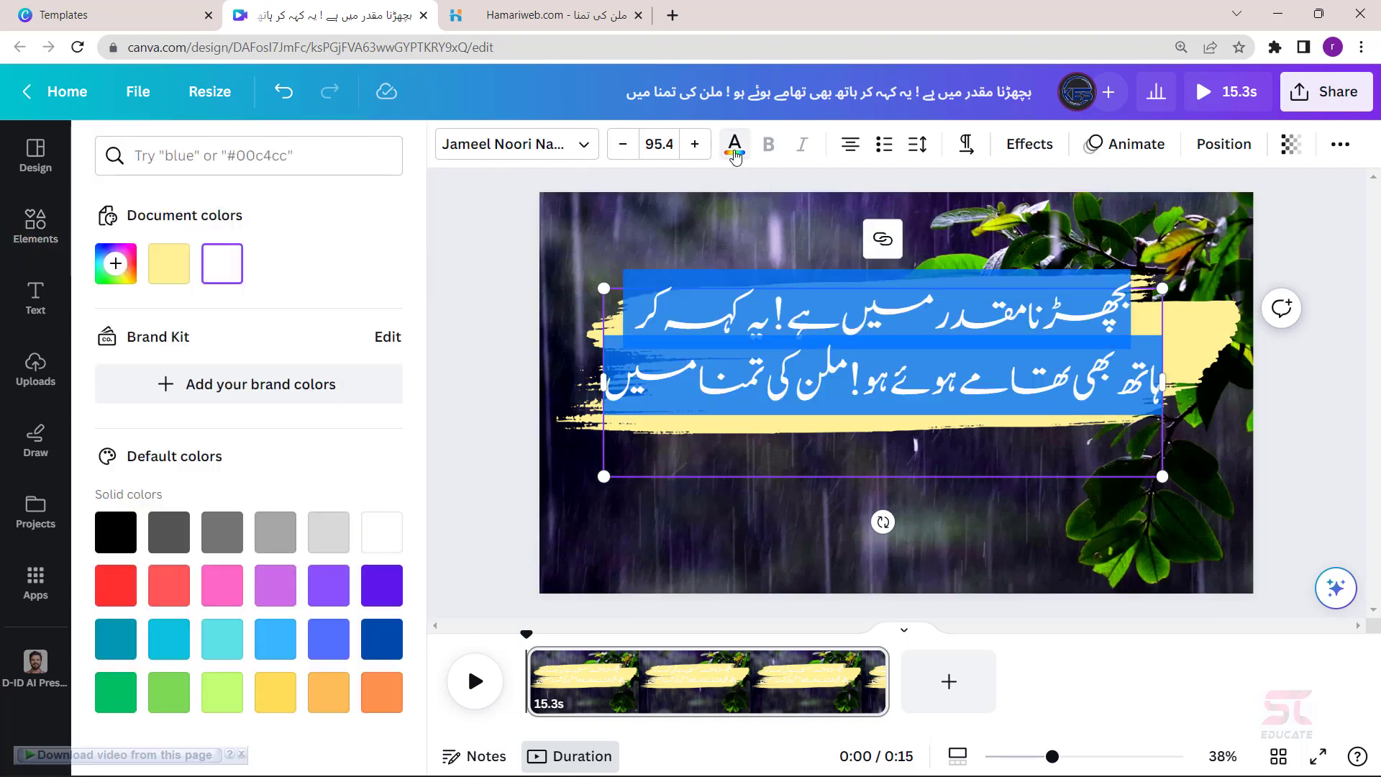
click(128, 682)
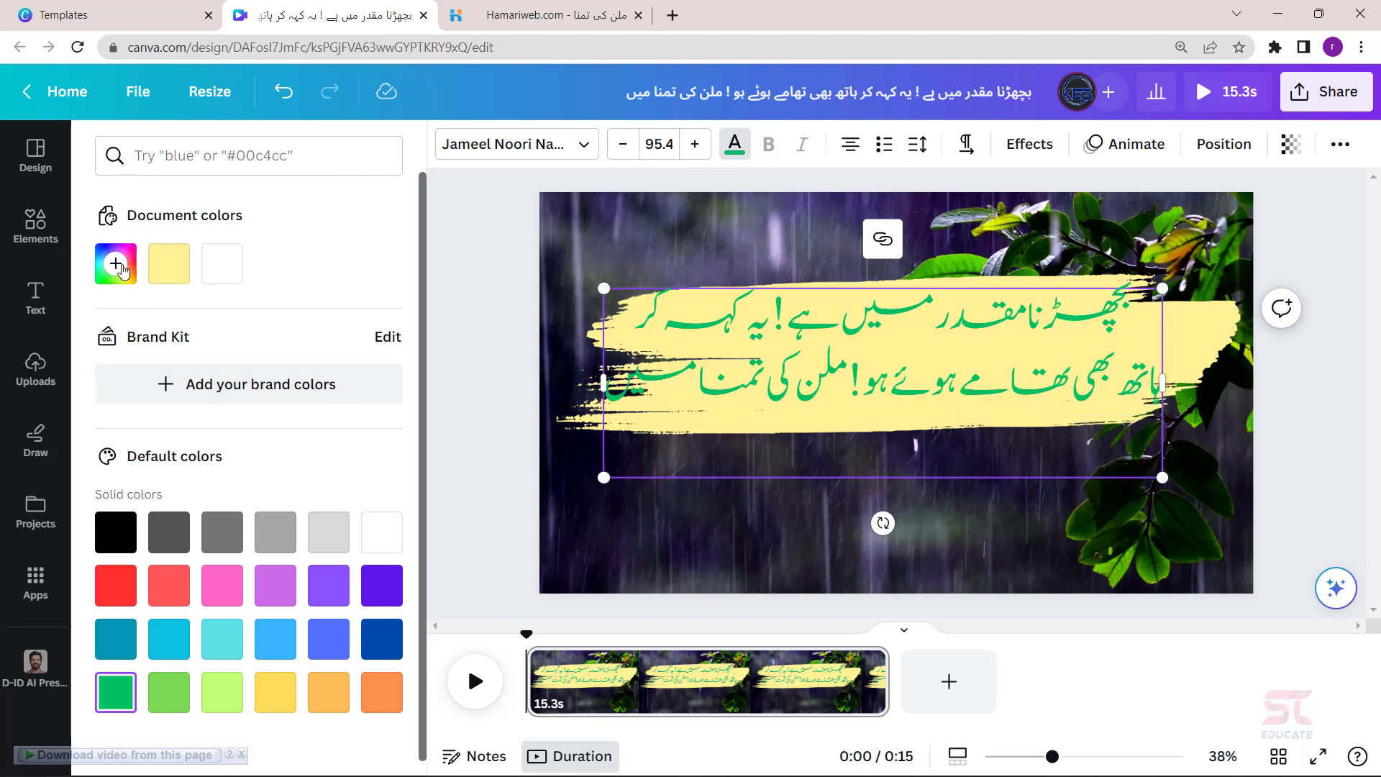
click(115, 263)
drag(382, 314, 356, 387)
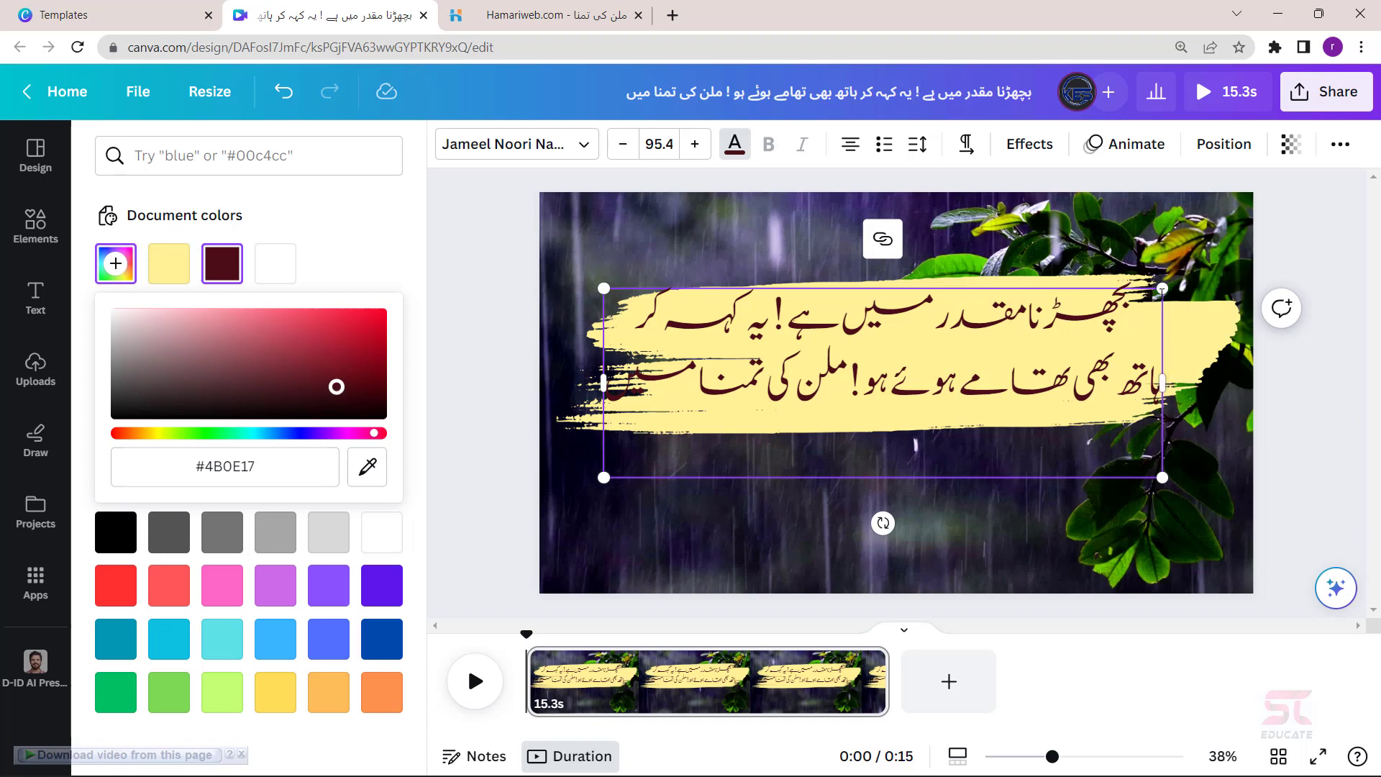
Shrink the verse text to about size 73 and center it on the yellow brush stroke
drag(1154, 293, 1032, 332)
drag(984, 400, 1074, 377)
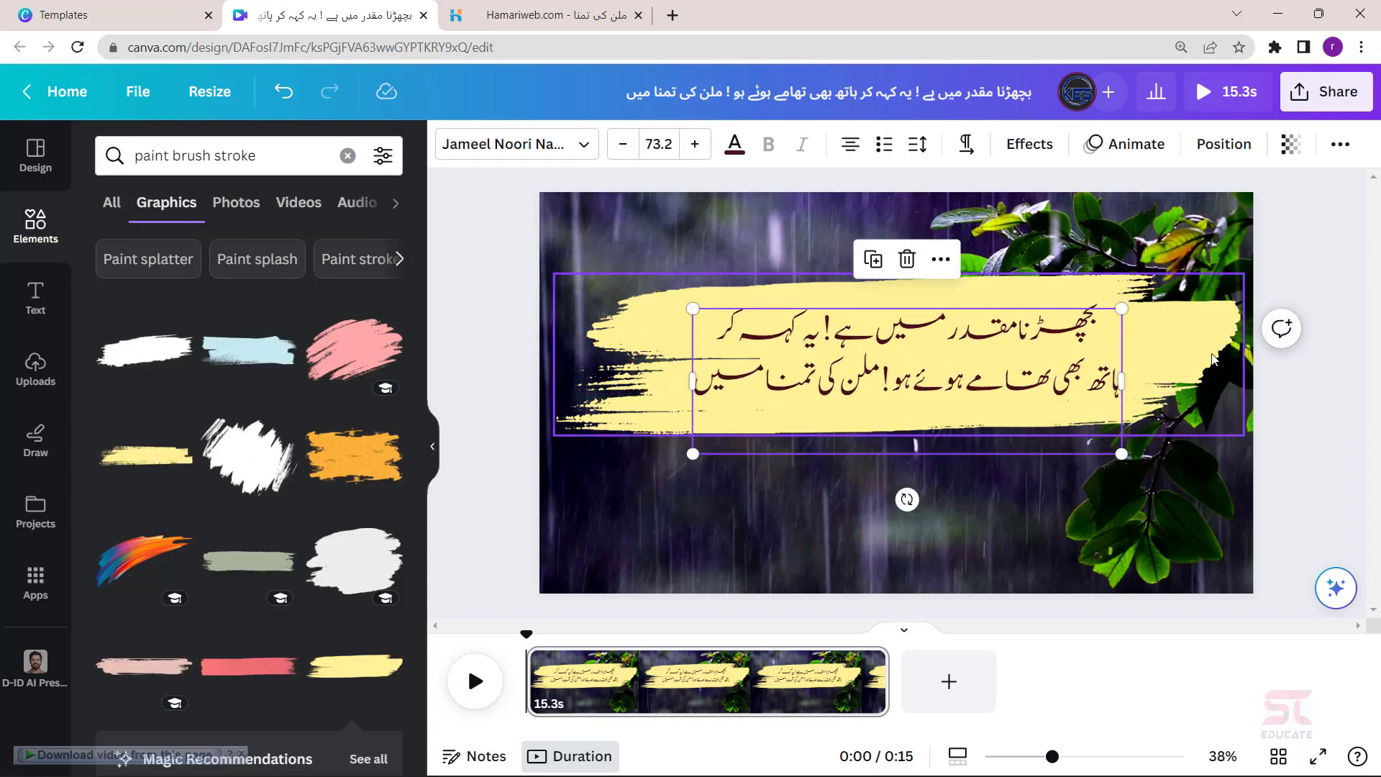
Apply the Breathe animation to the yellow brush stroke
click(1174, 346)
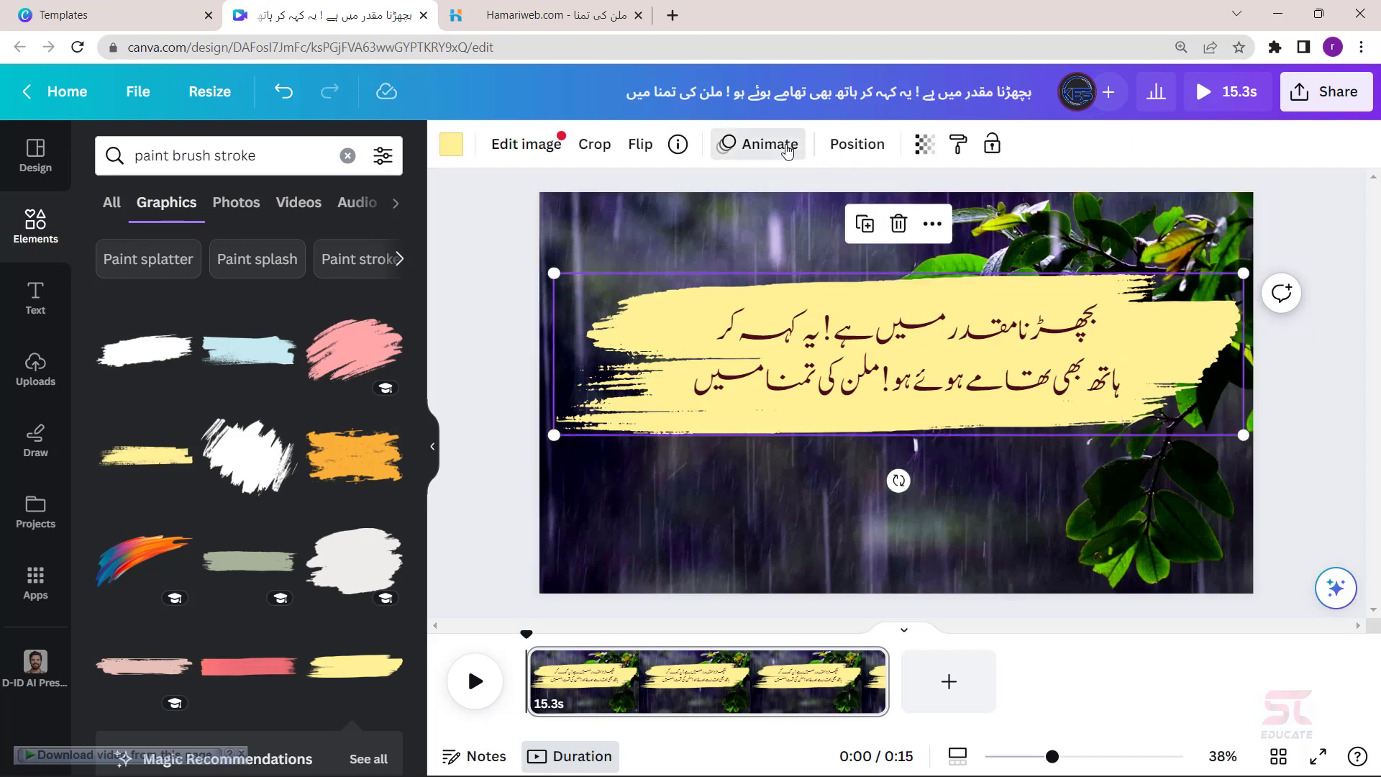
click(761, 144)
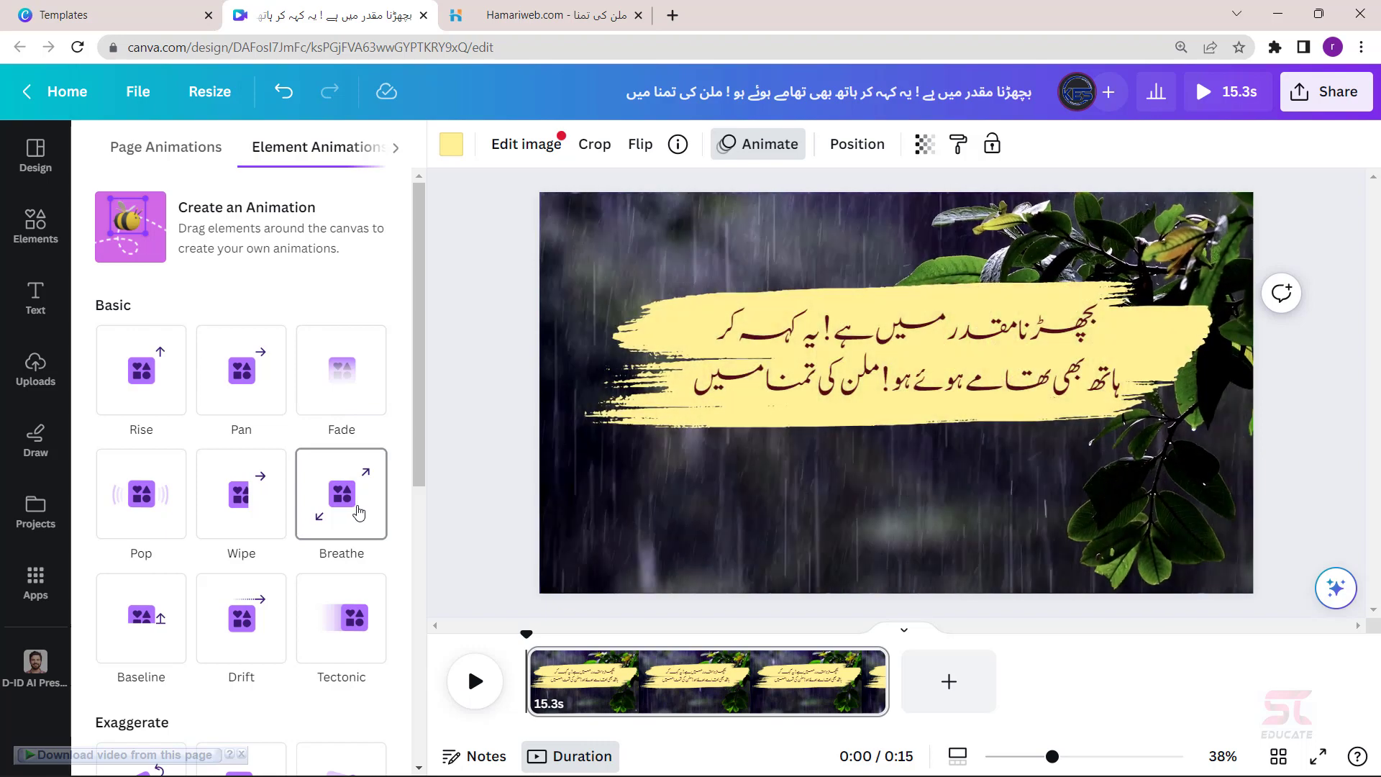
click(359, 513)
Apply the Wipe animation to the verse text and slow its speed to roughly a fifth of the range
click(964, 338)
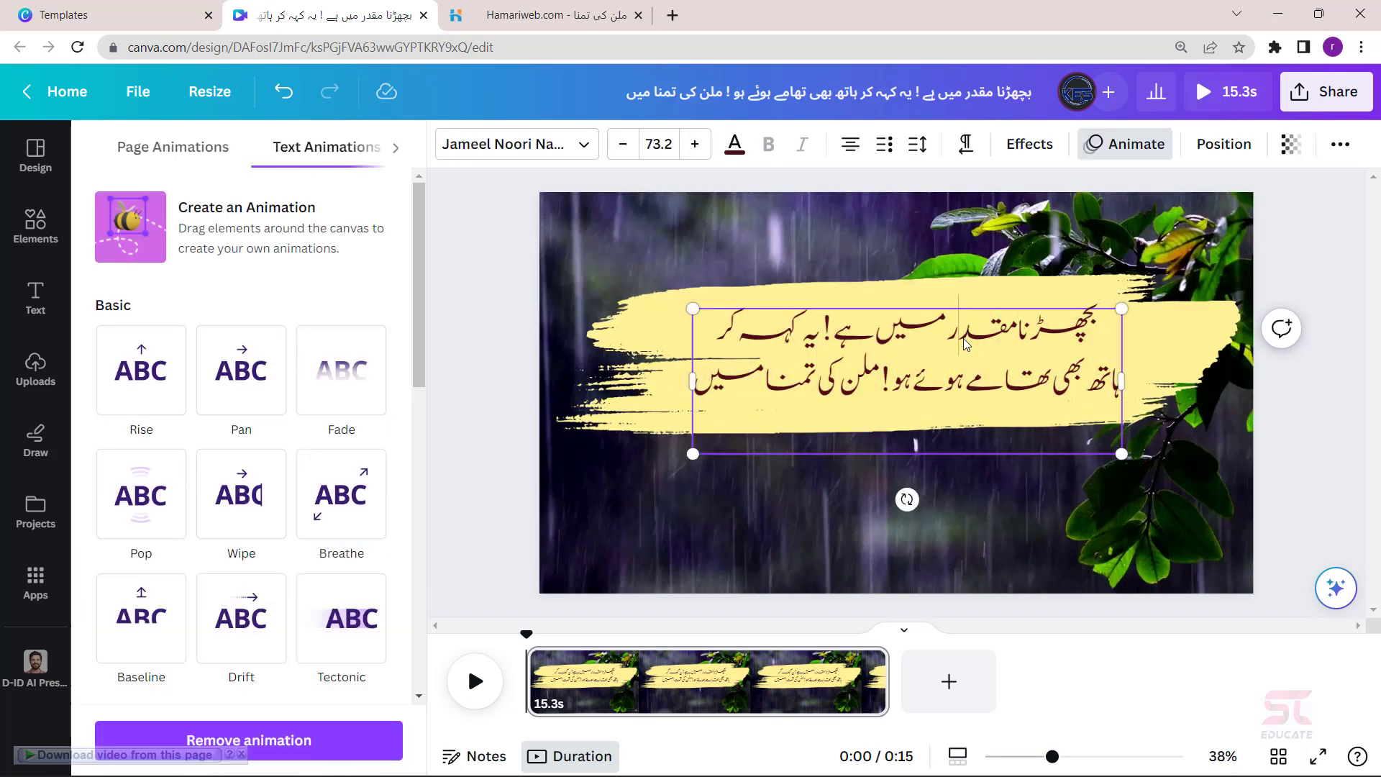
click(1120, 148)
click(1120, 149)
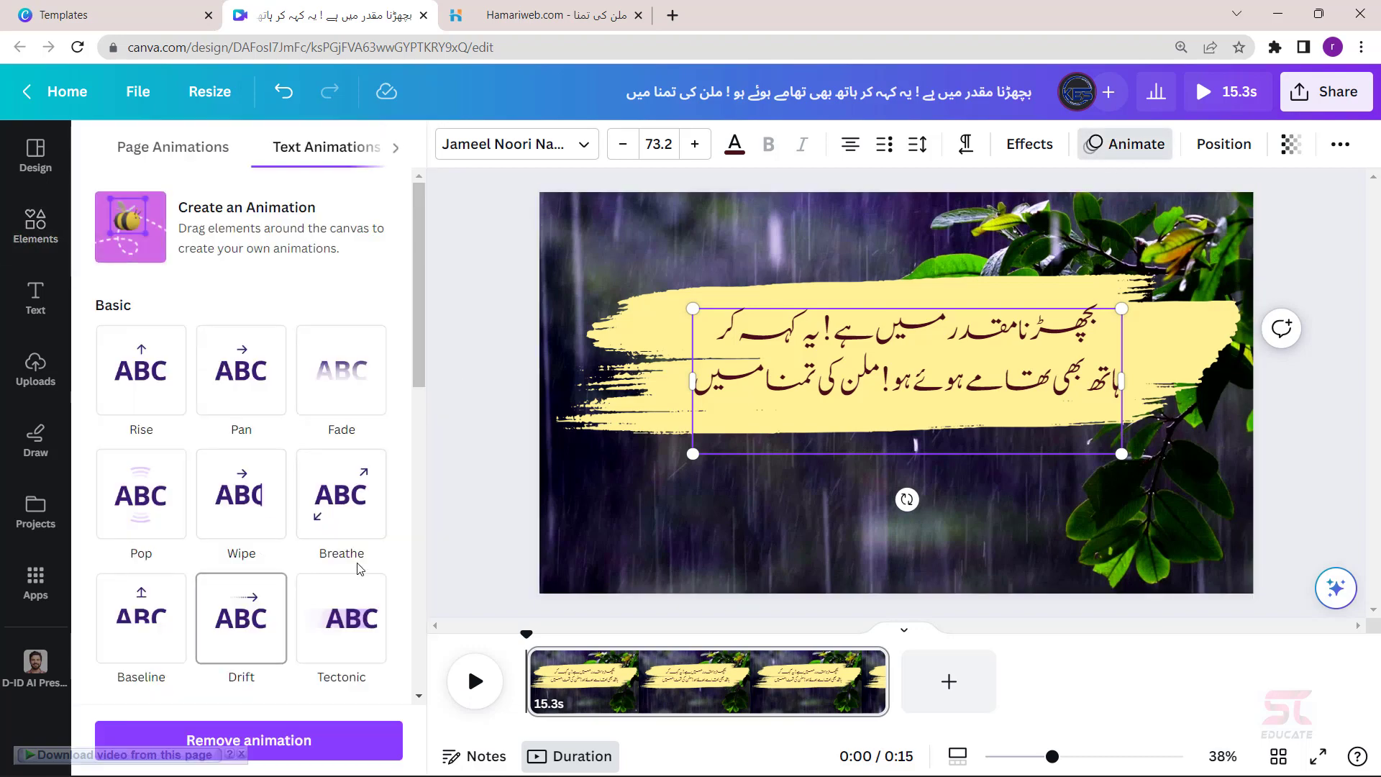
click(258, 496)
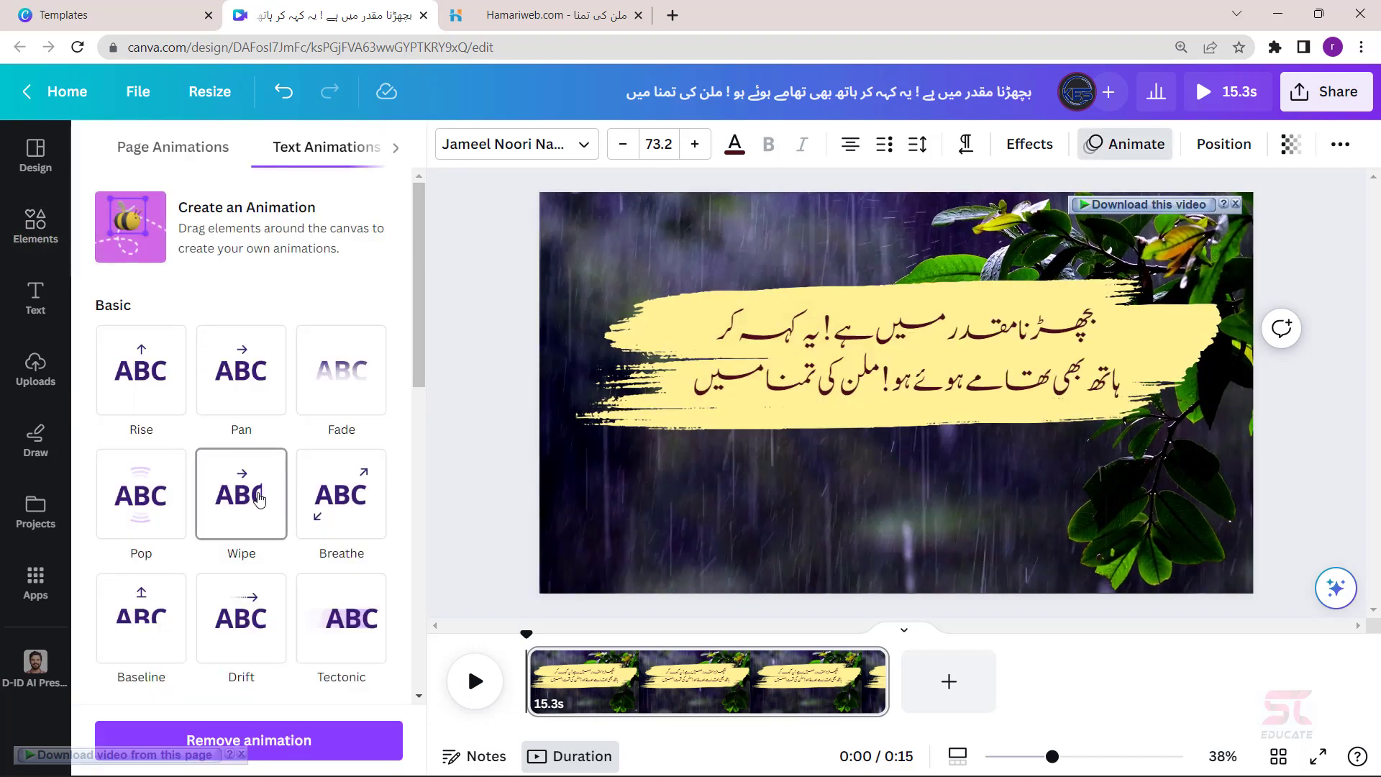
scroll(252, 518, down, 3)
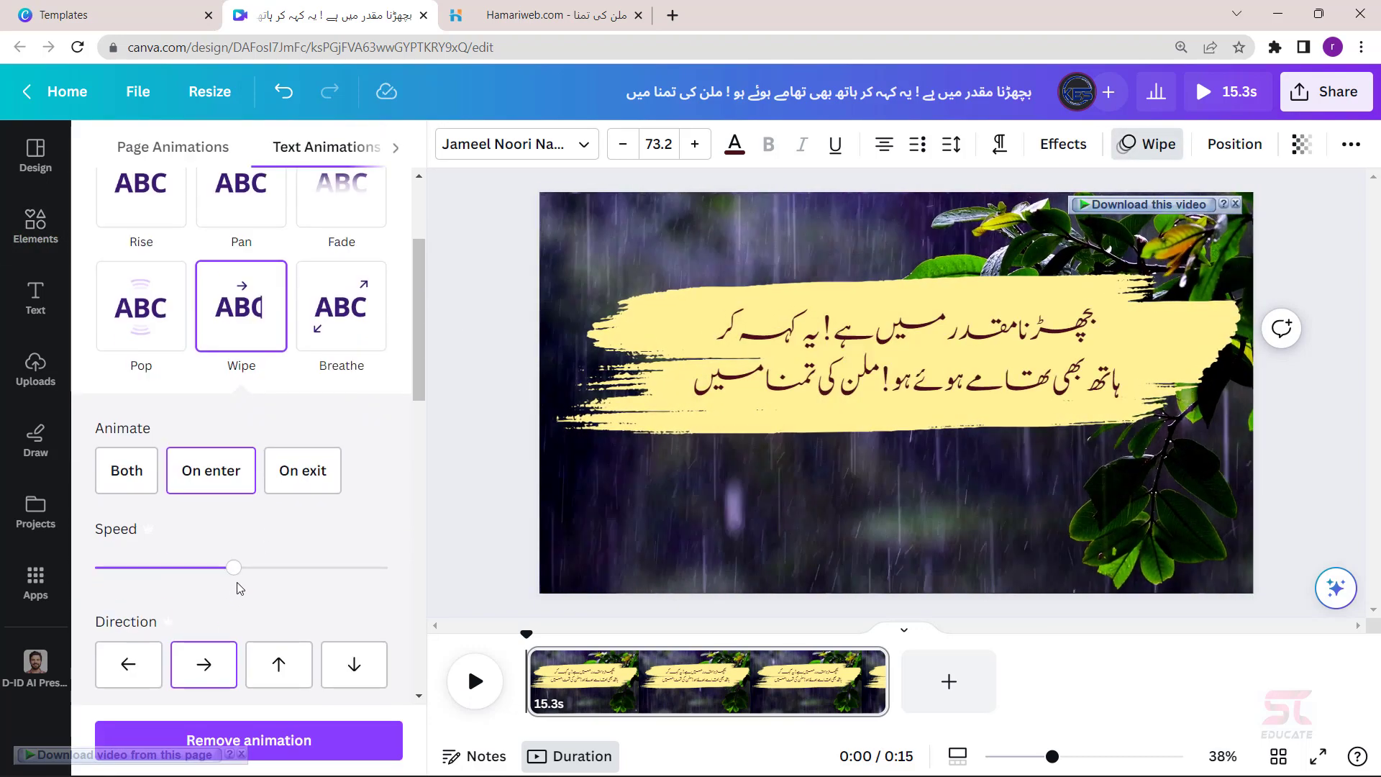
drag(234, 567, 148, 567)
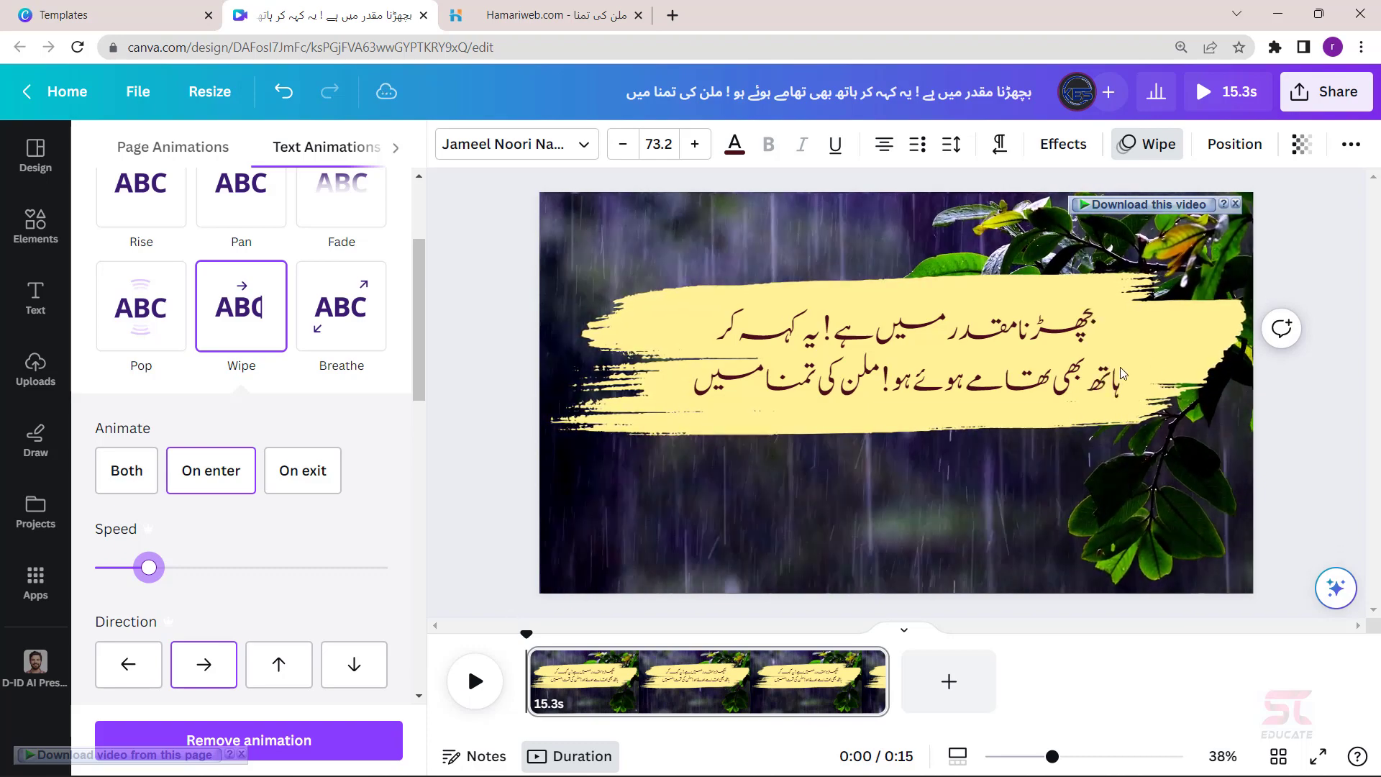
Search the elements for "sad audio"
click(31, 234)
click(144, 155)
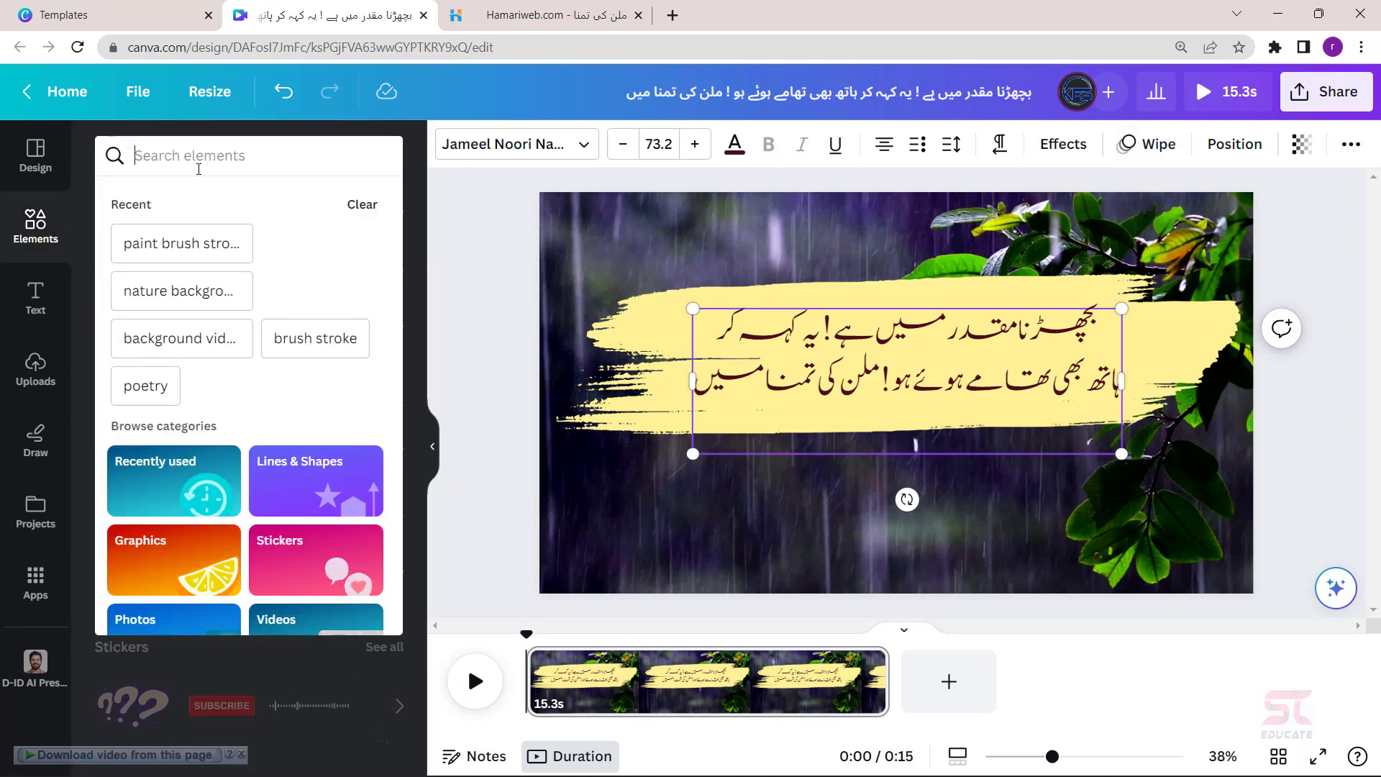
text(sa)
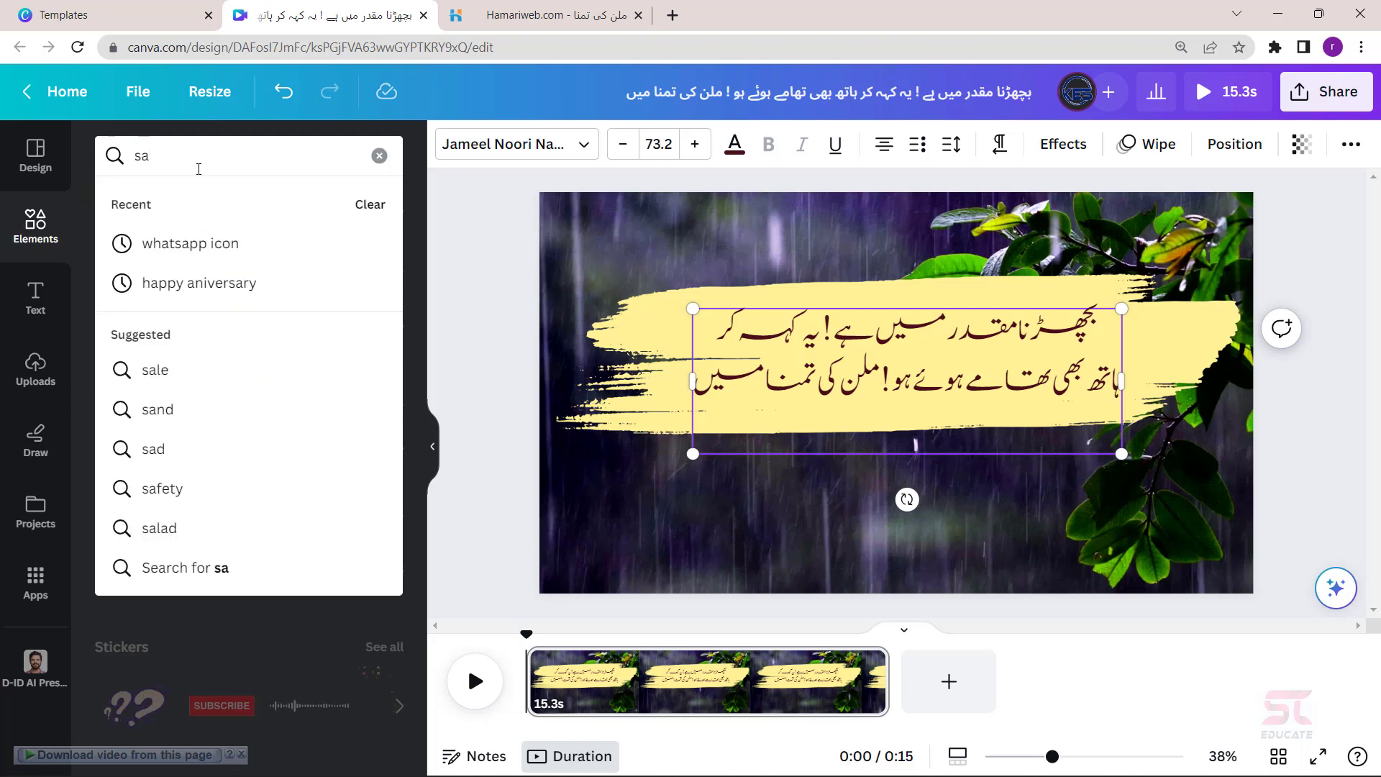
text(d)
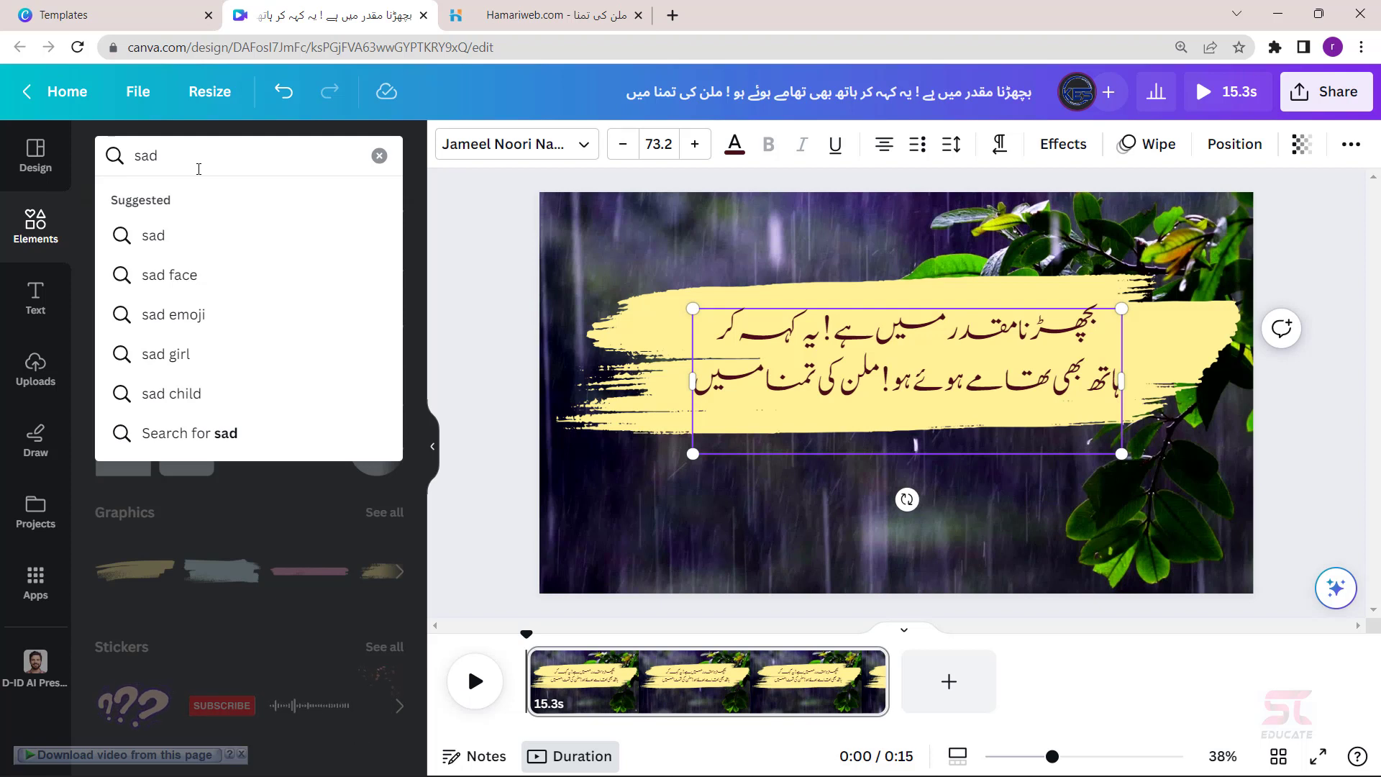
text( au)
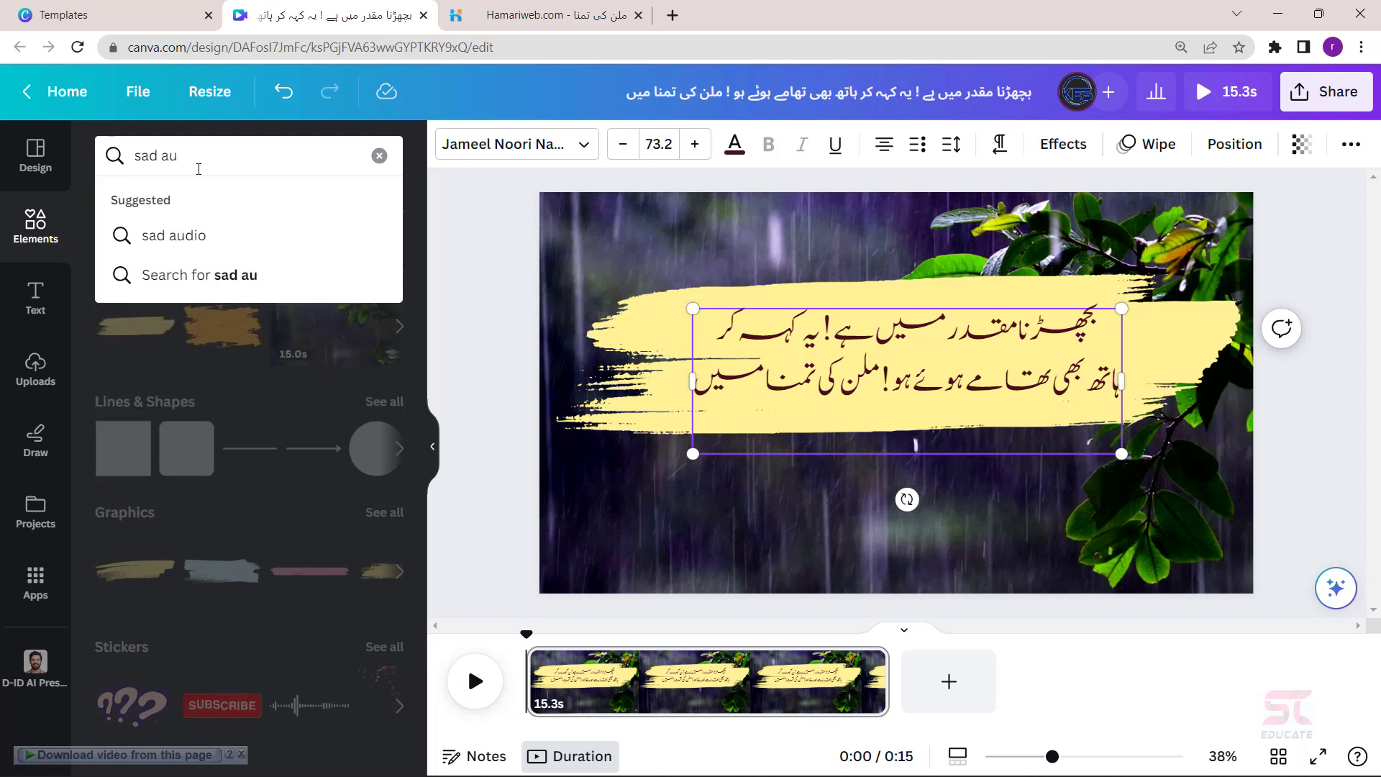
key(Down)
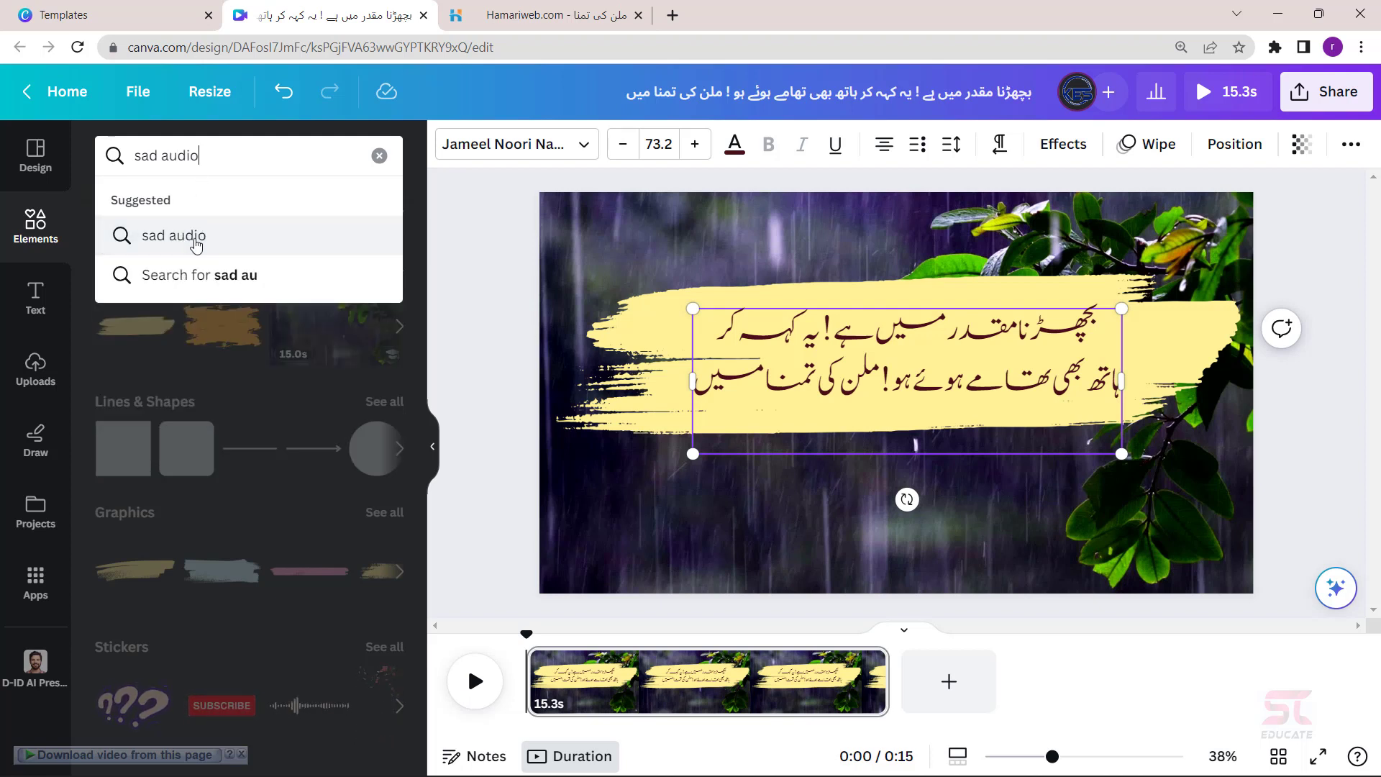
click(192, 236)
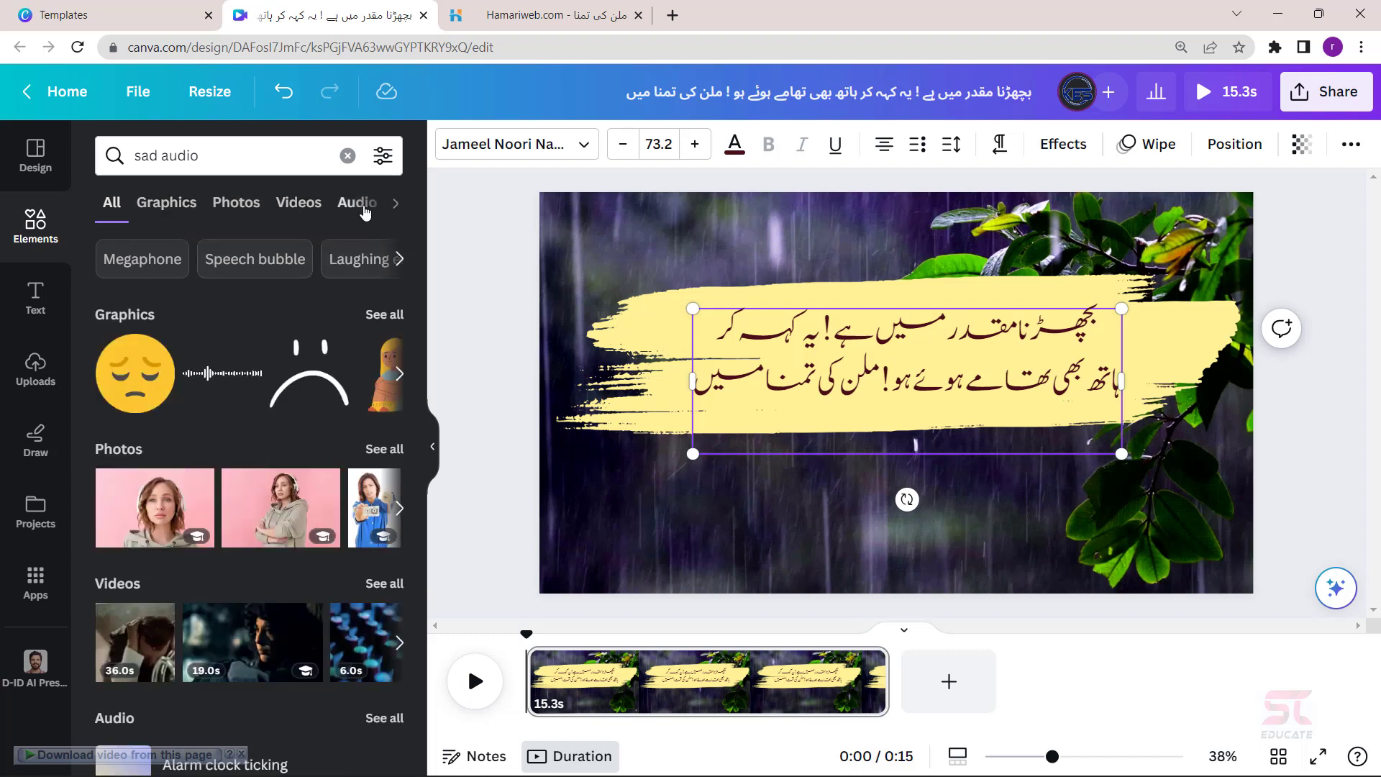
Narrow the results to audio and place the A Tragic Impact track on the video timeline
click(359, 204)
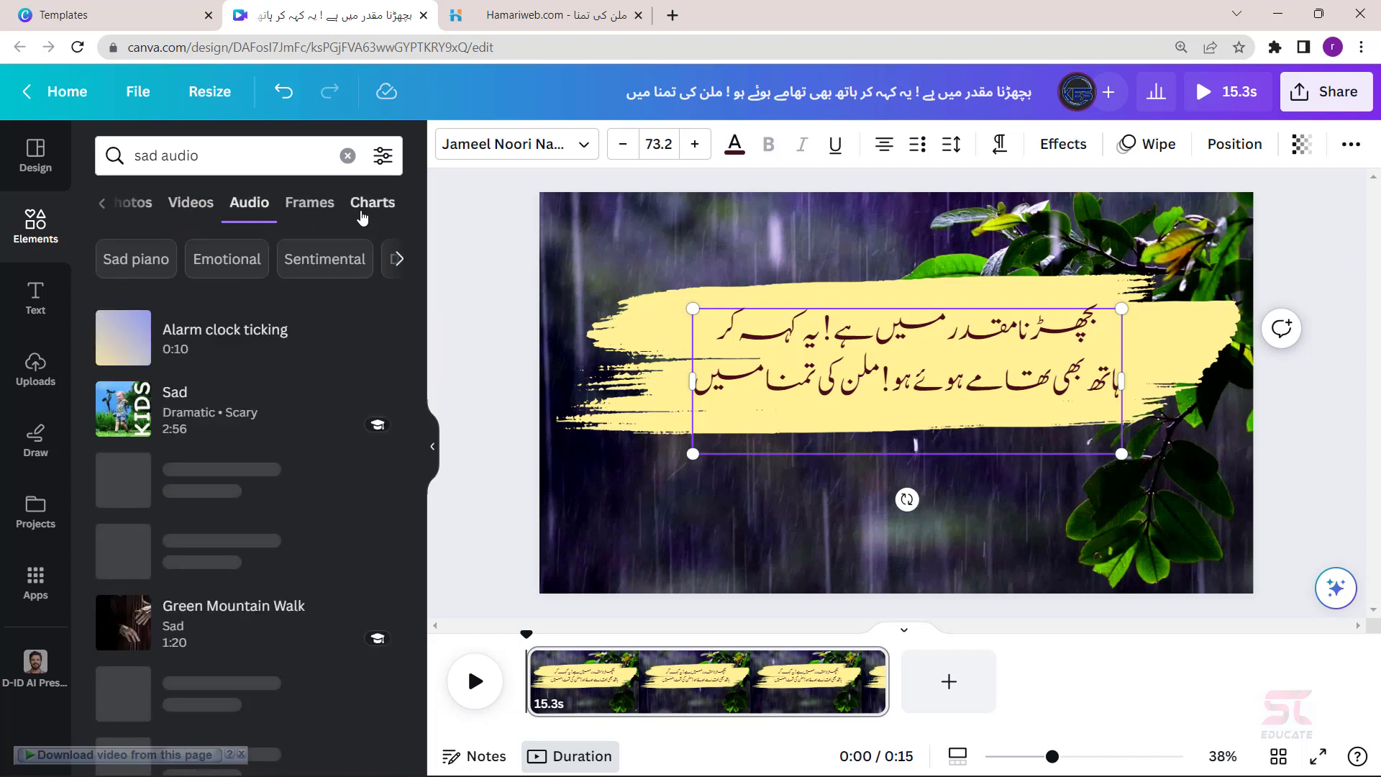
scroll(187, 430, down, 2)
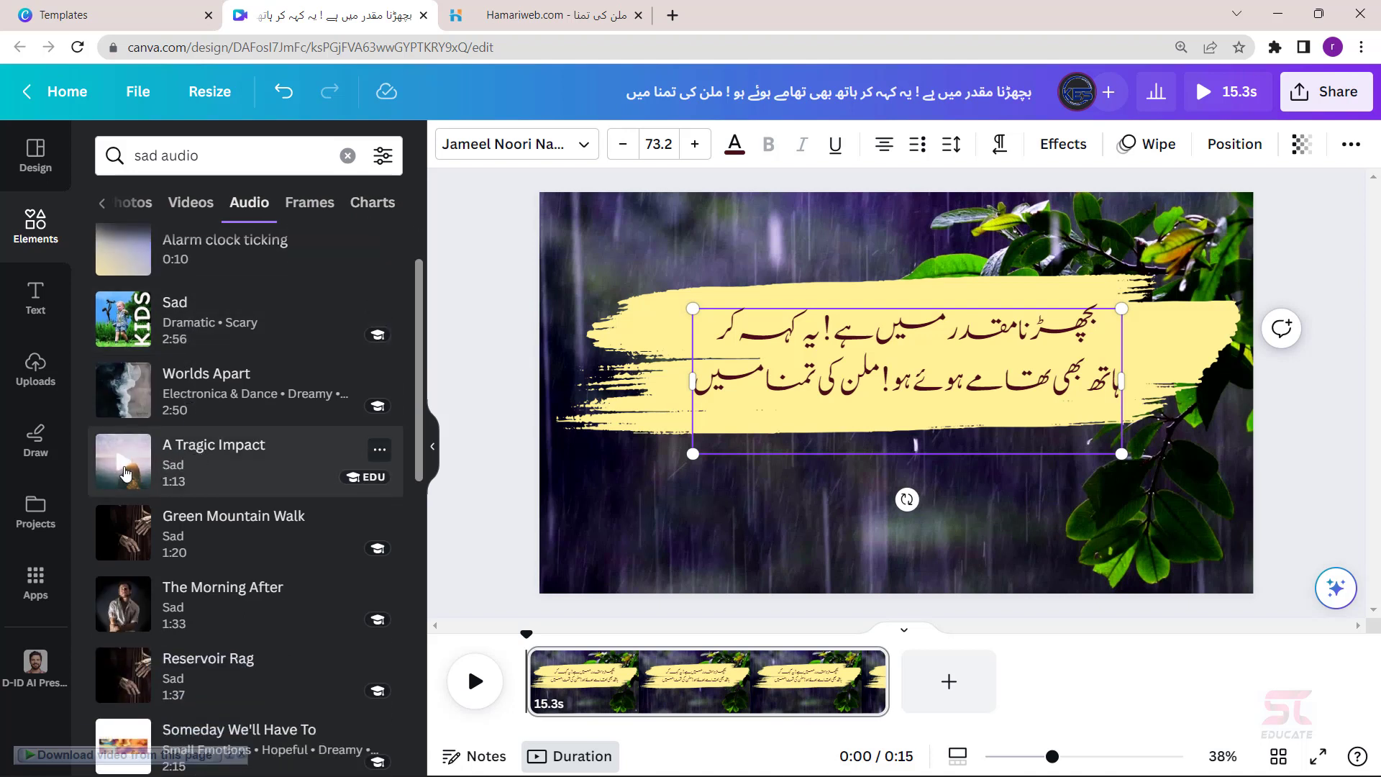
drag(130, 464, 592, 695)
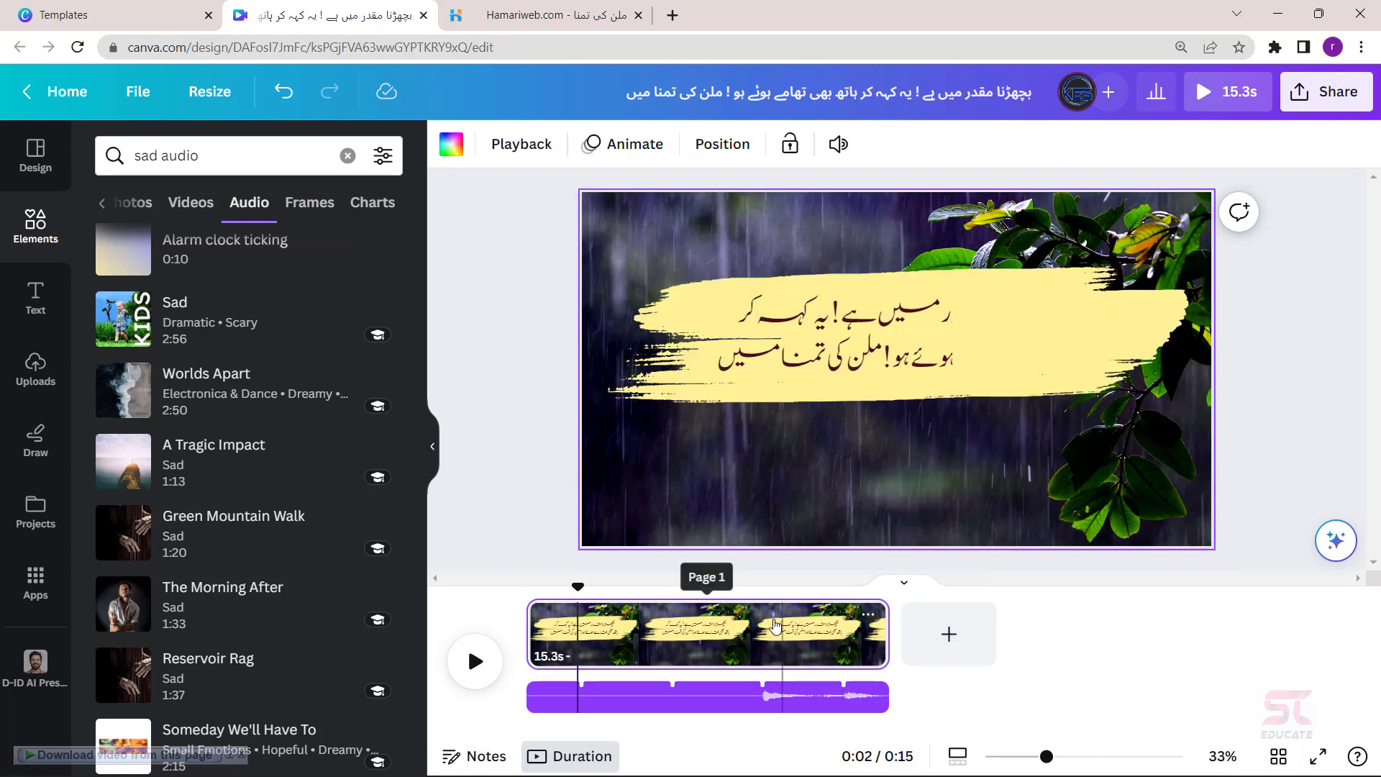
Duplicate the verse page in the timeline and select the verse text on the second page
right_click(775, 625)
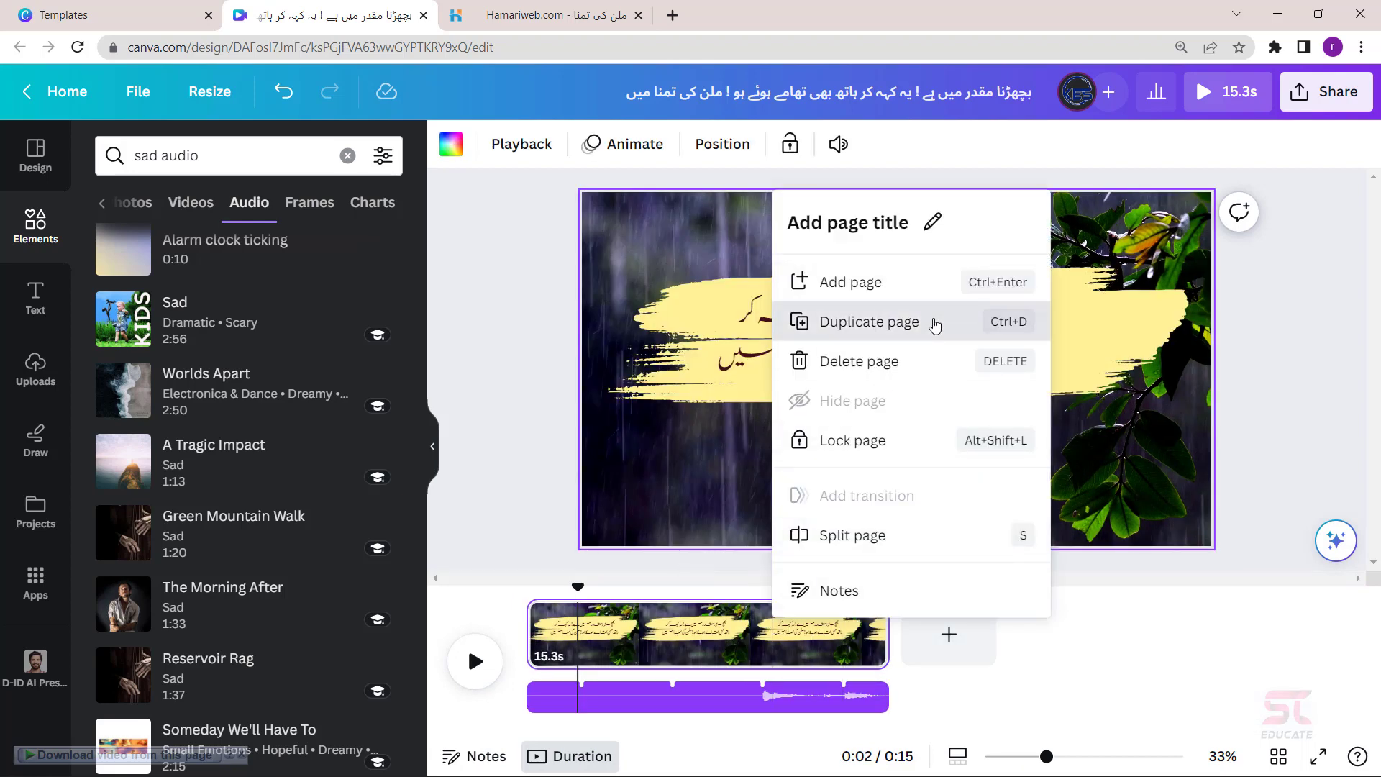
click(934, 326)
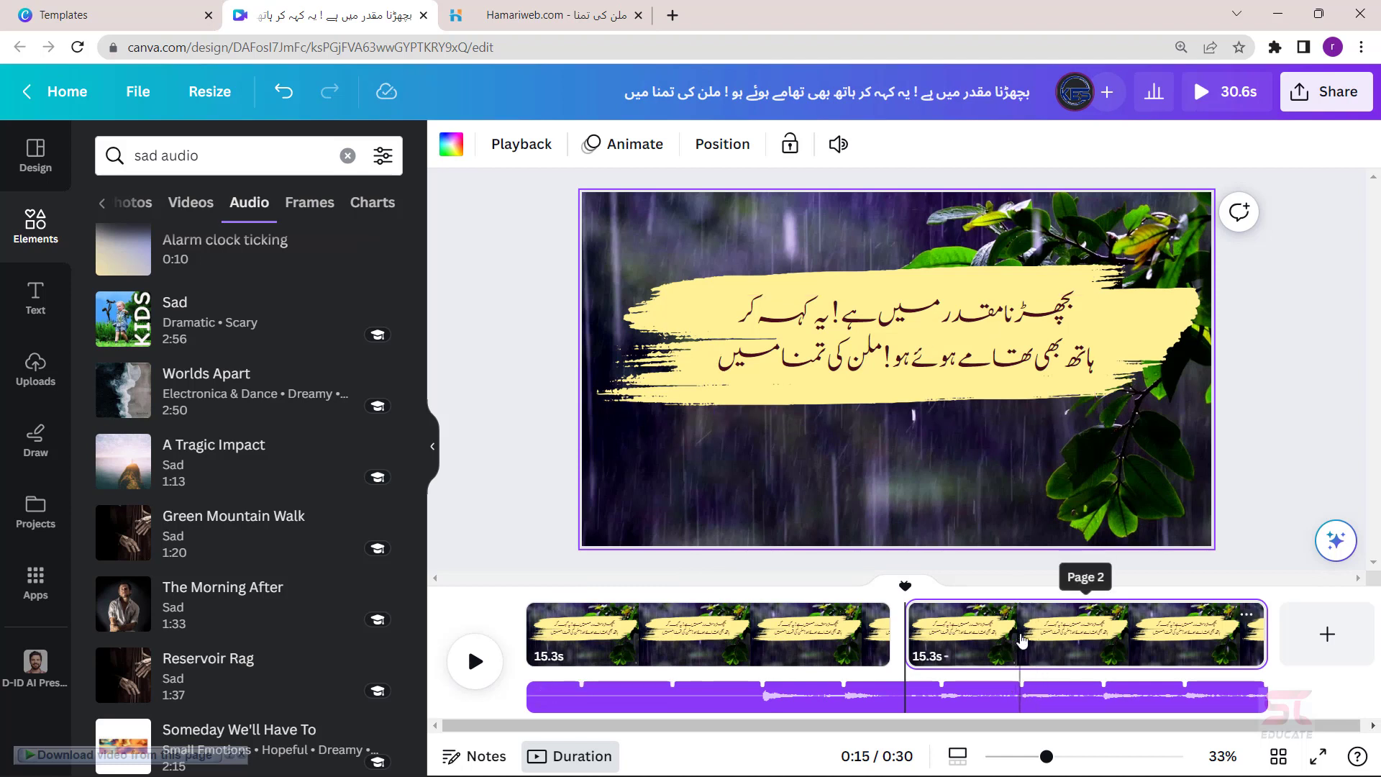
click(980, 316)
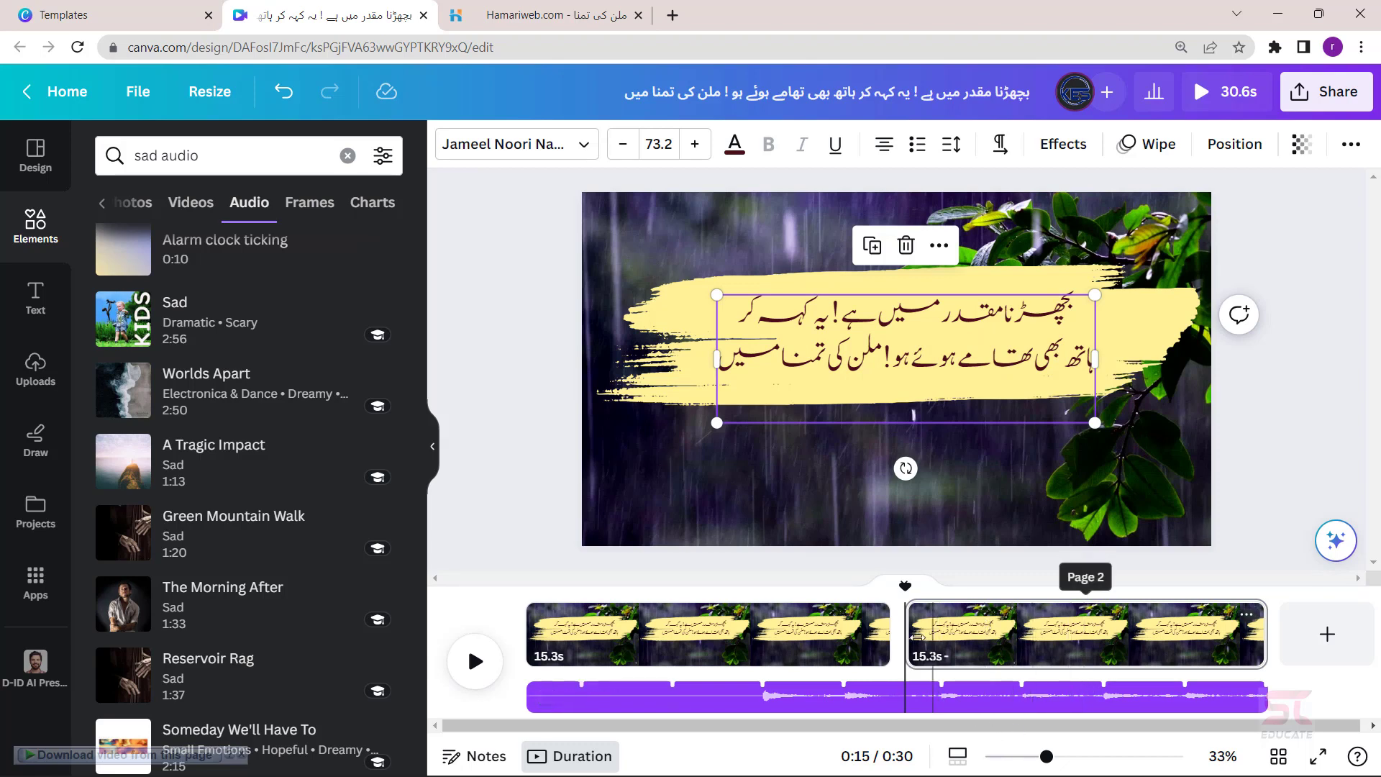
Try the Circle Wipe and Color Wipe transitions between the two video pages, and settle on the Slide transition
mouse_move(899, 640)
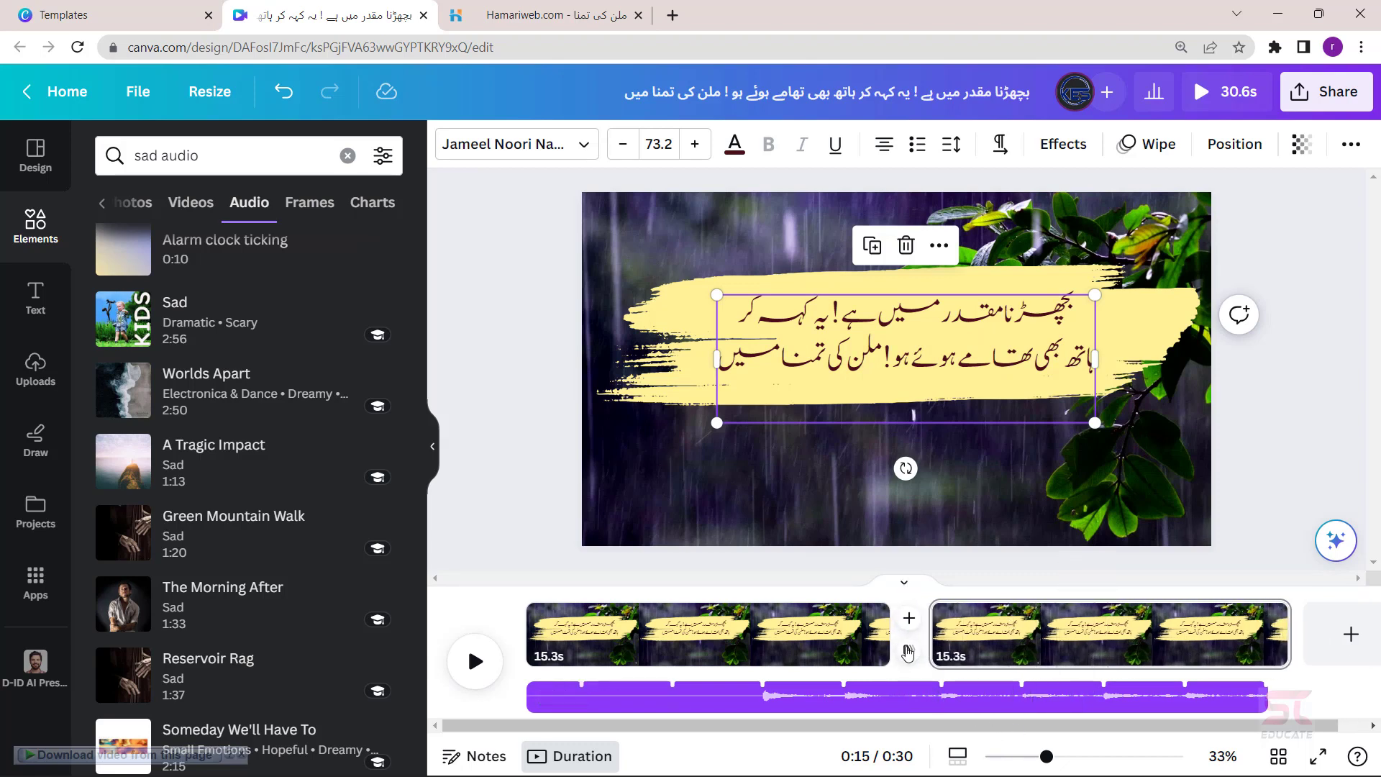
click(909, 652)
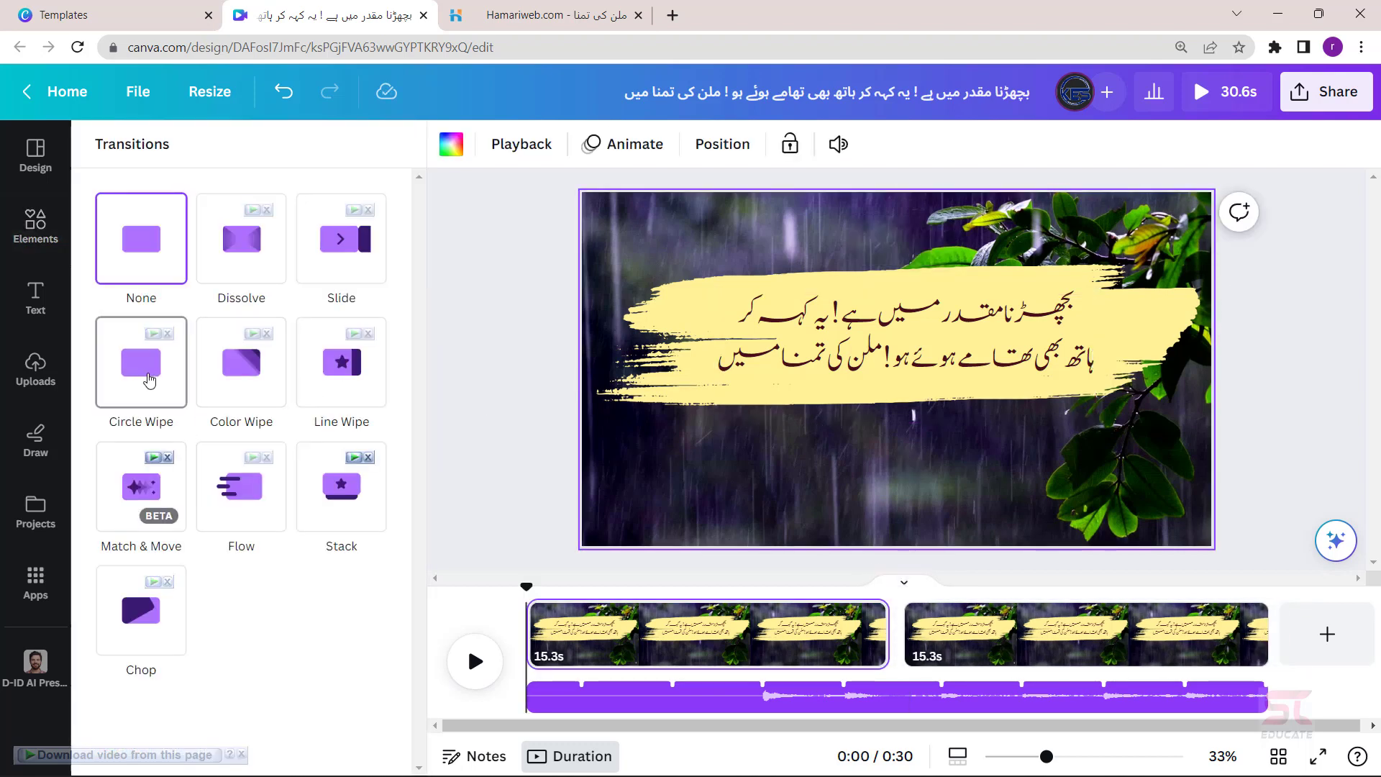
click(152, 374)
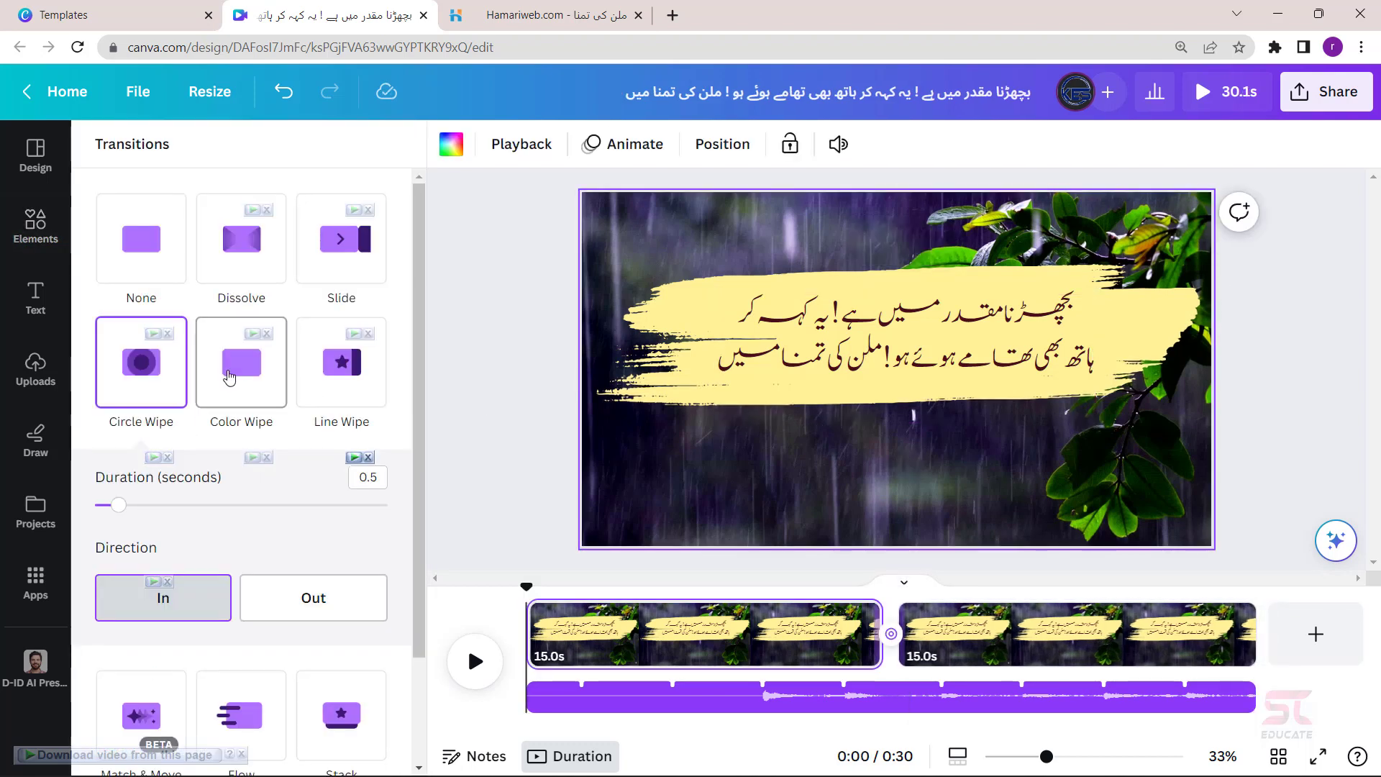
click(239, 375)
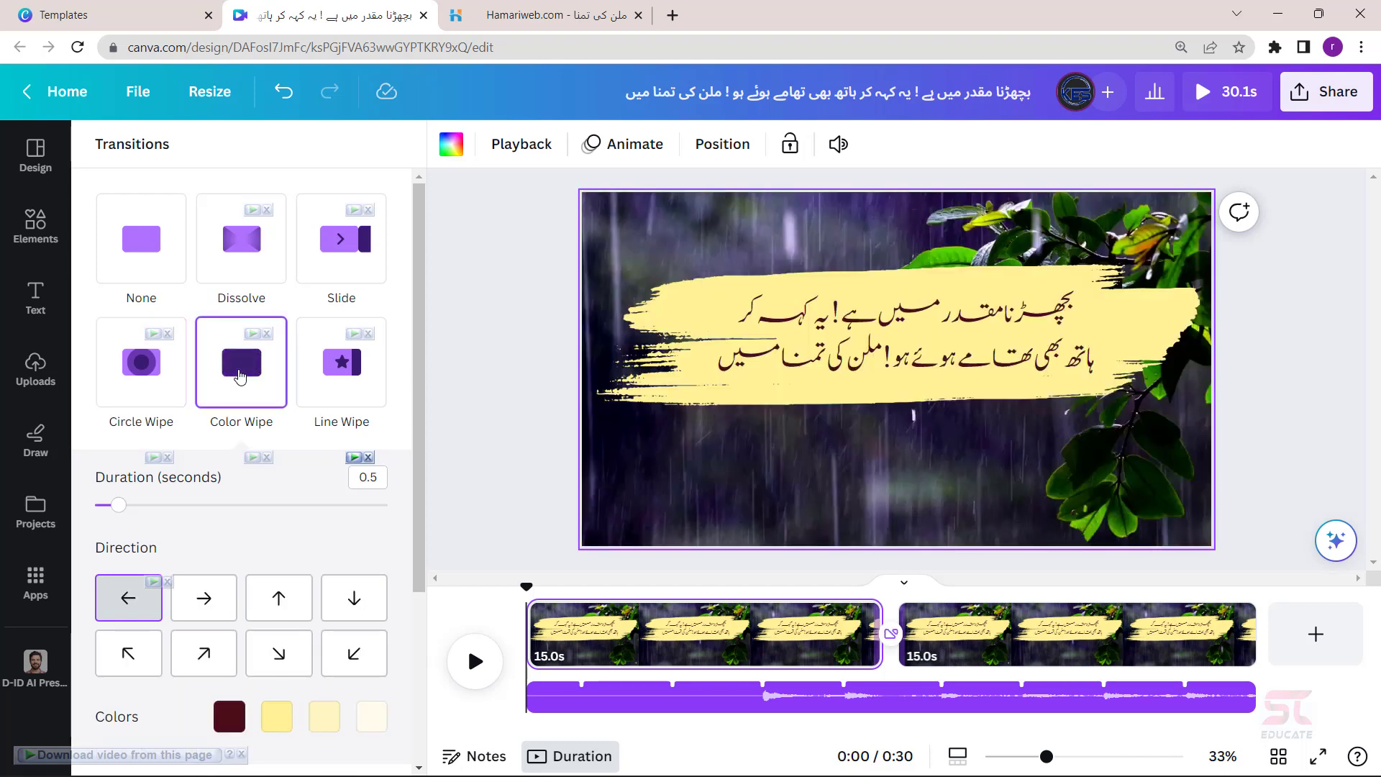
click(339, 244)
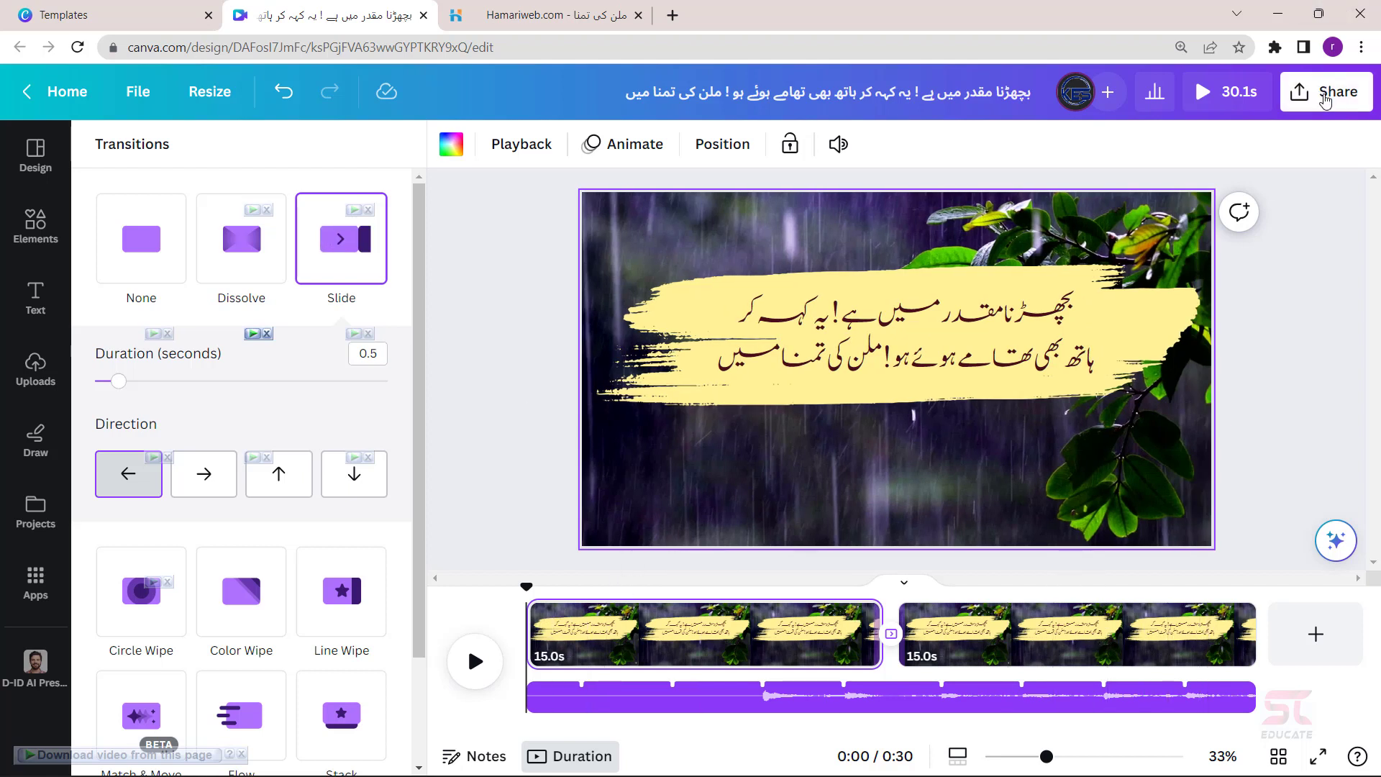
Download both pages as a 1080p MP4 video, and play the saved file in the media player before closing it
click(1326, 91)
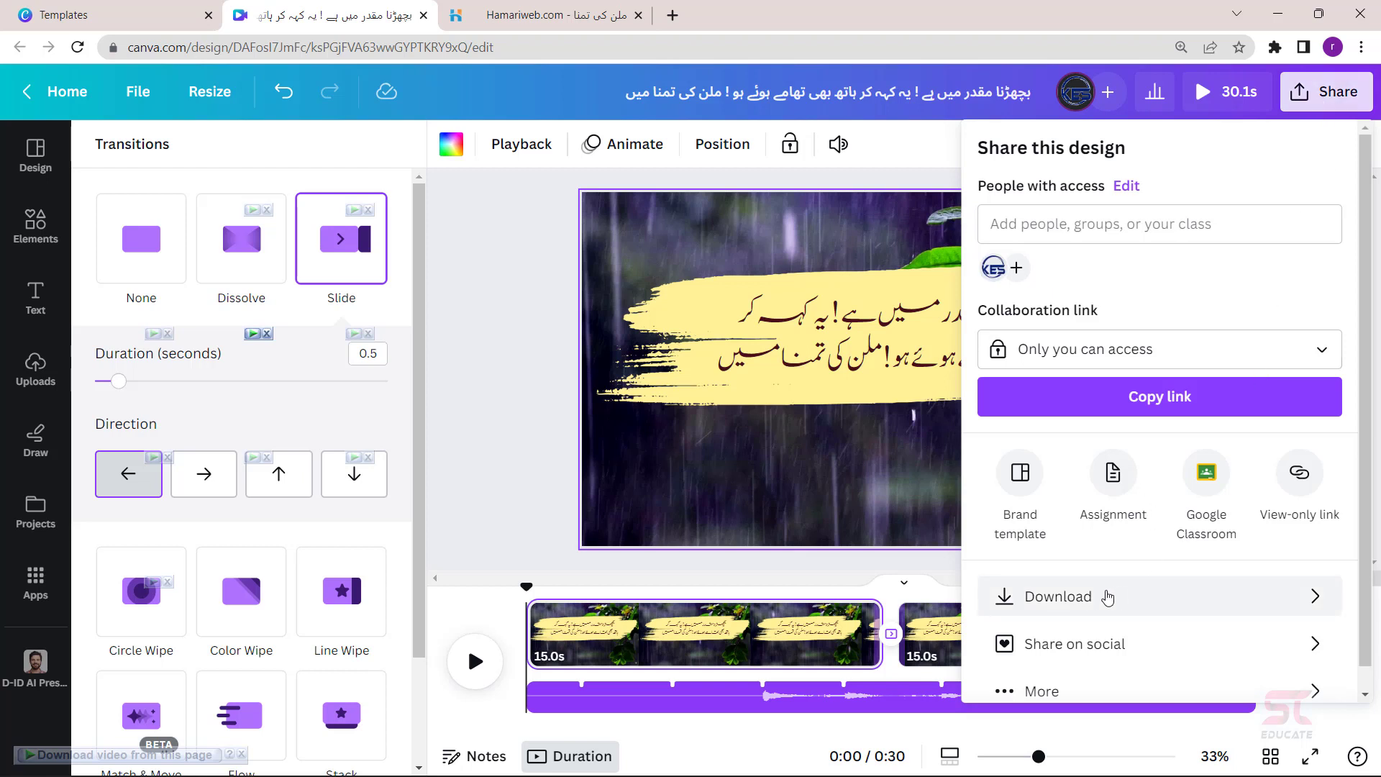
click(1123, 600)
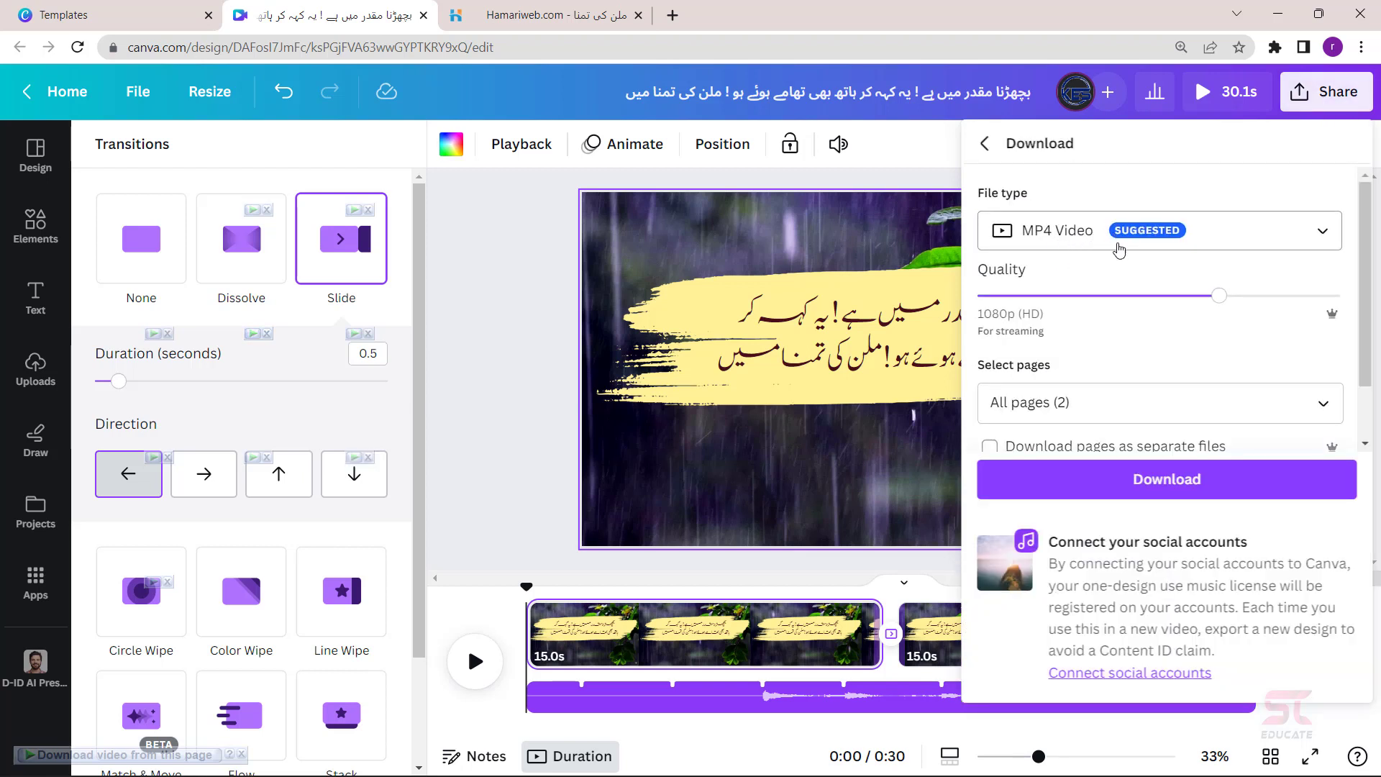
click(1149, 487)
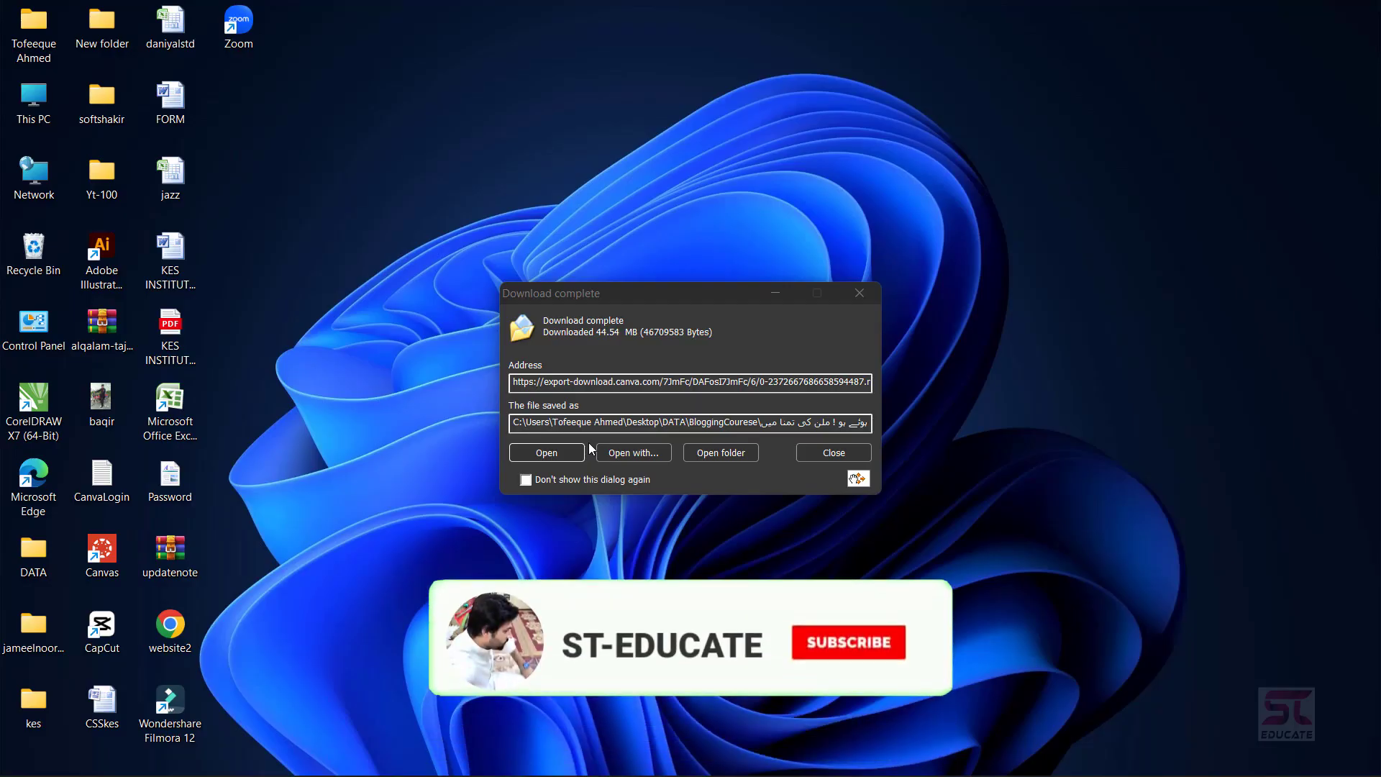
click(559, 453)
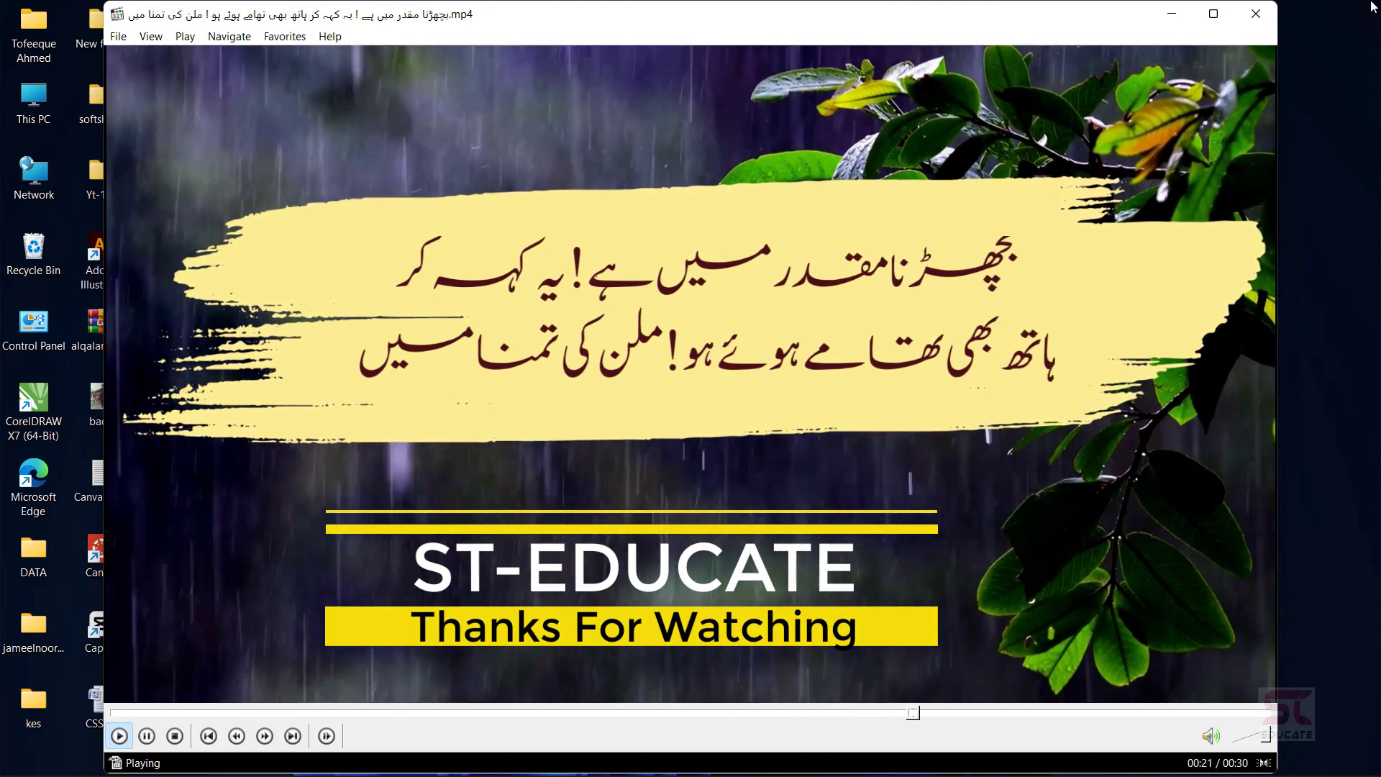
click(1259, 14)
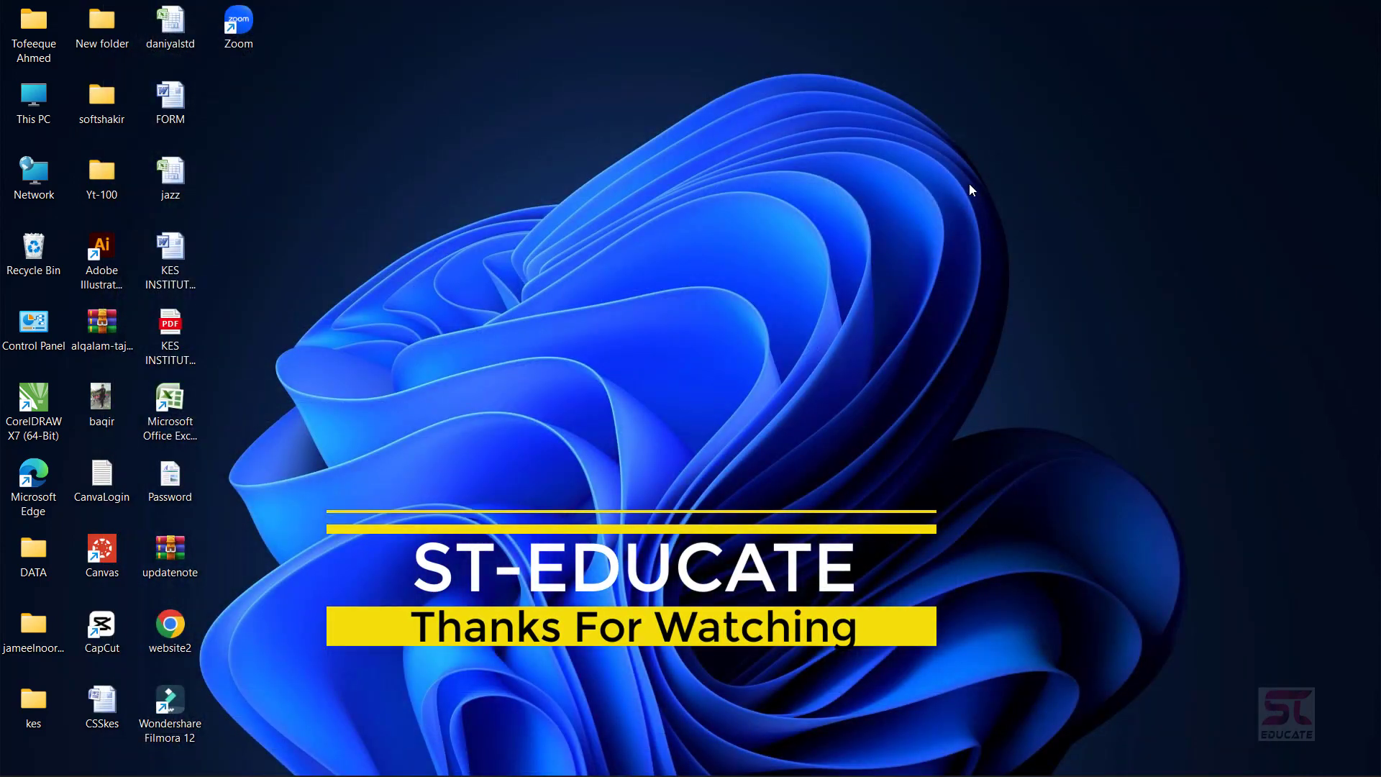